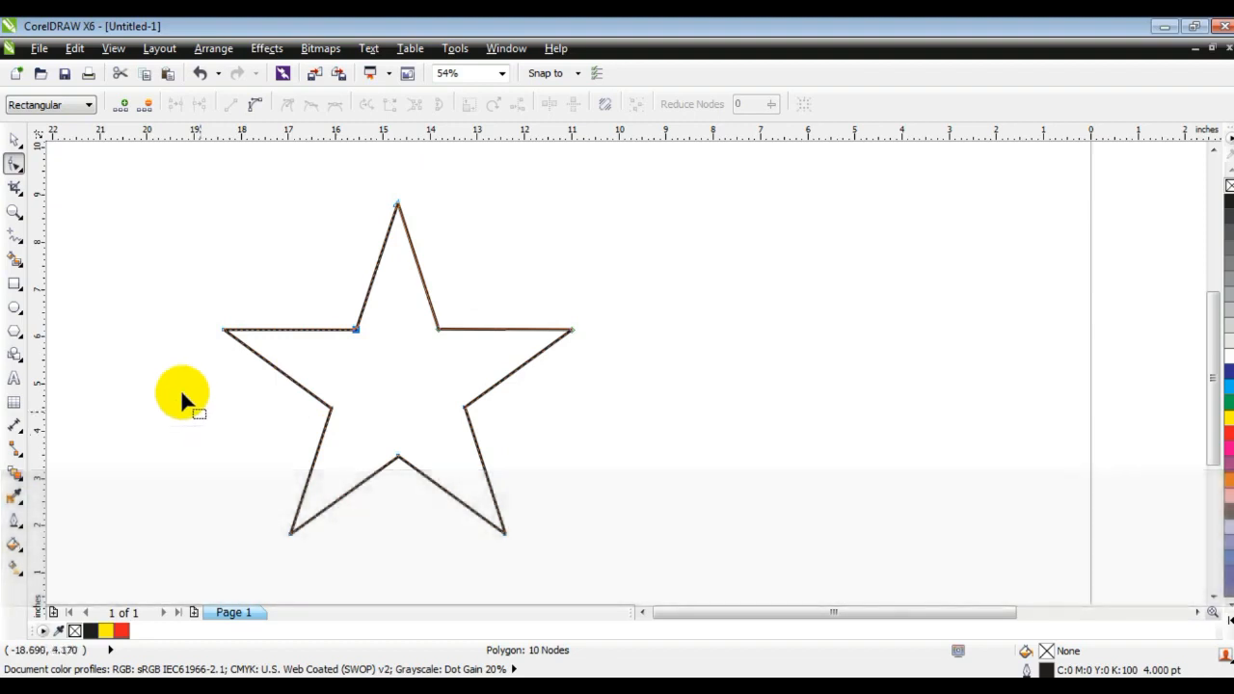
Try applying a red outline to the star, then undo it.
click(14, 212)
drag(178, 190, 675, 549)
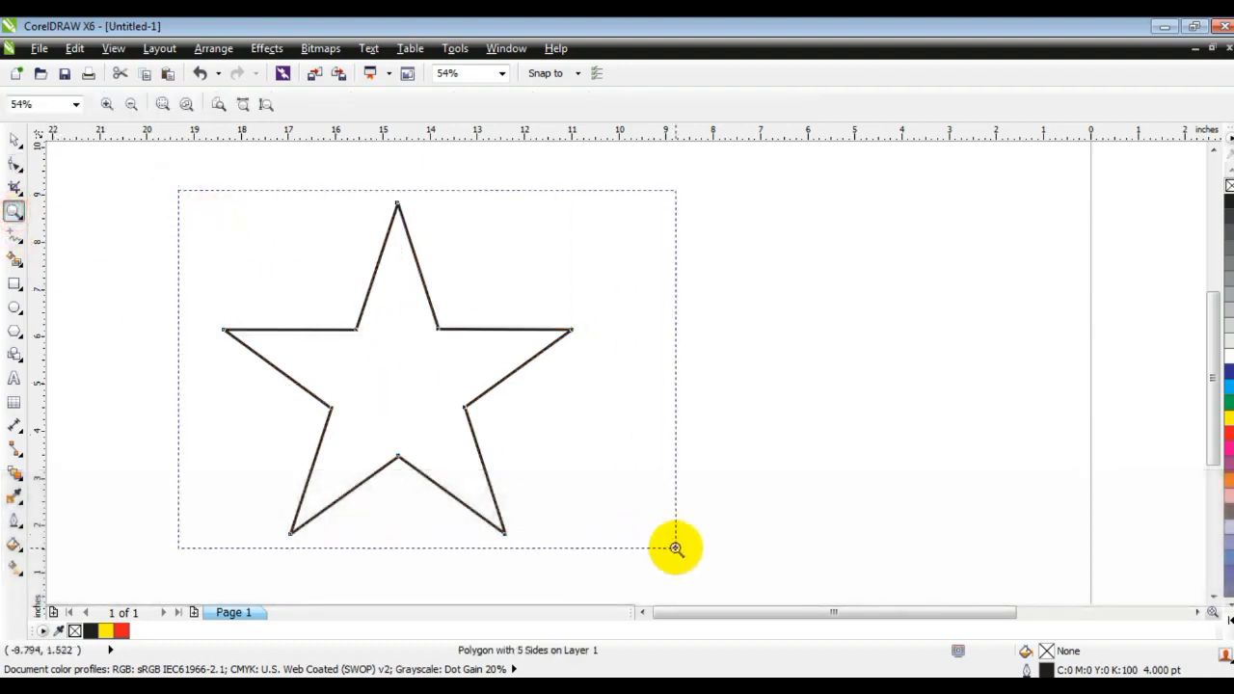
drag(351, 259, 903, 573)
click(15, 140)
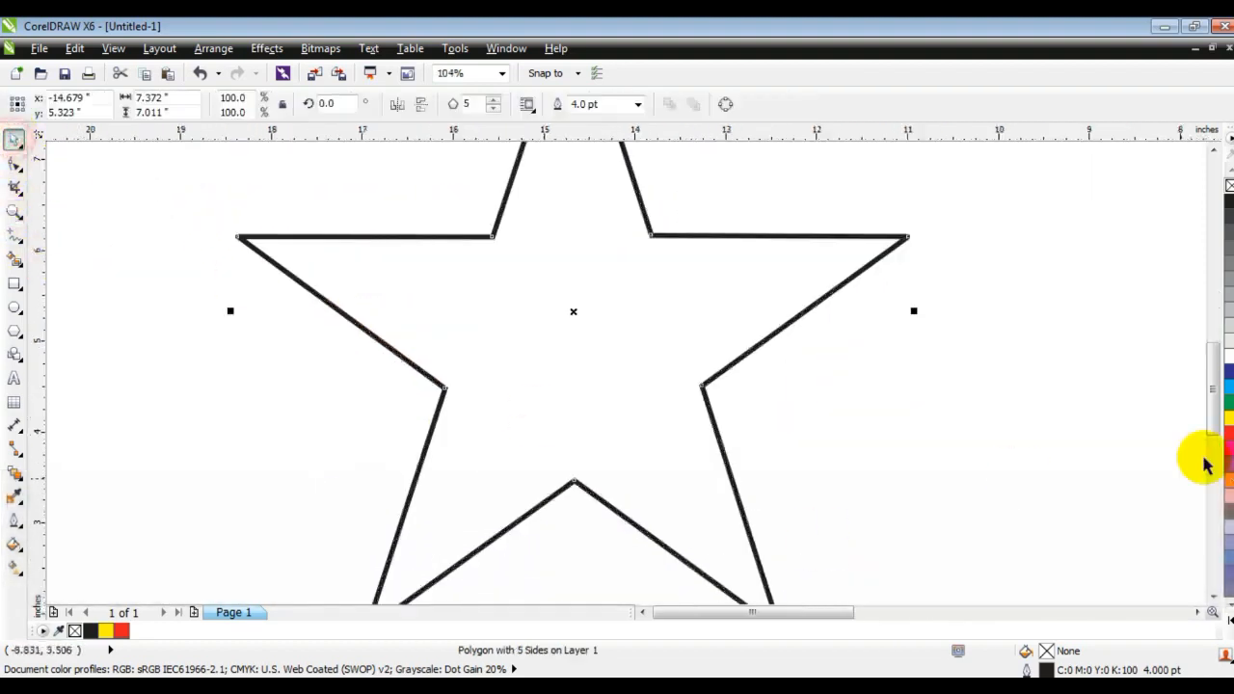
right_click(1230, 435)
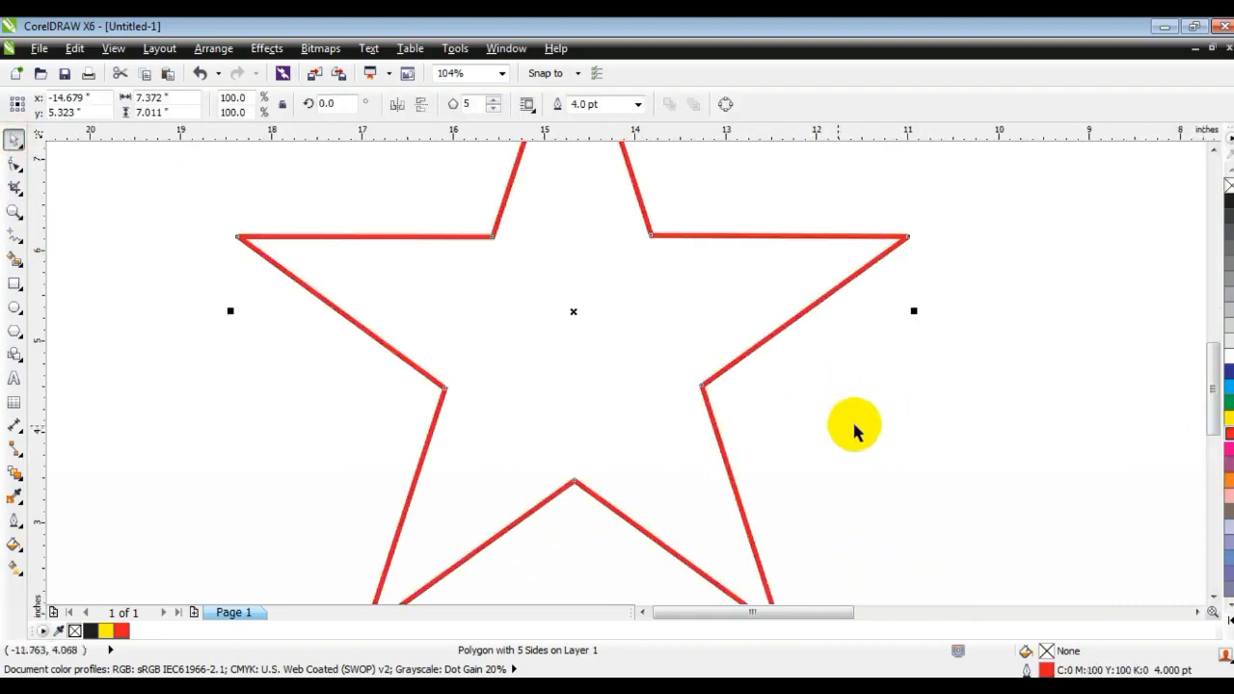
key(ctrl+z)
click(262, 358)
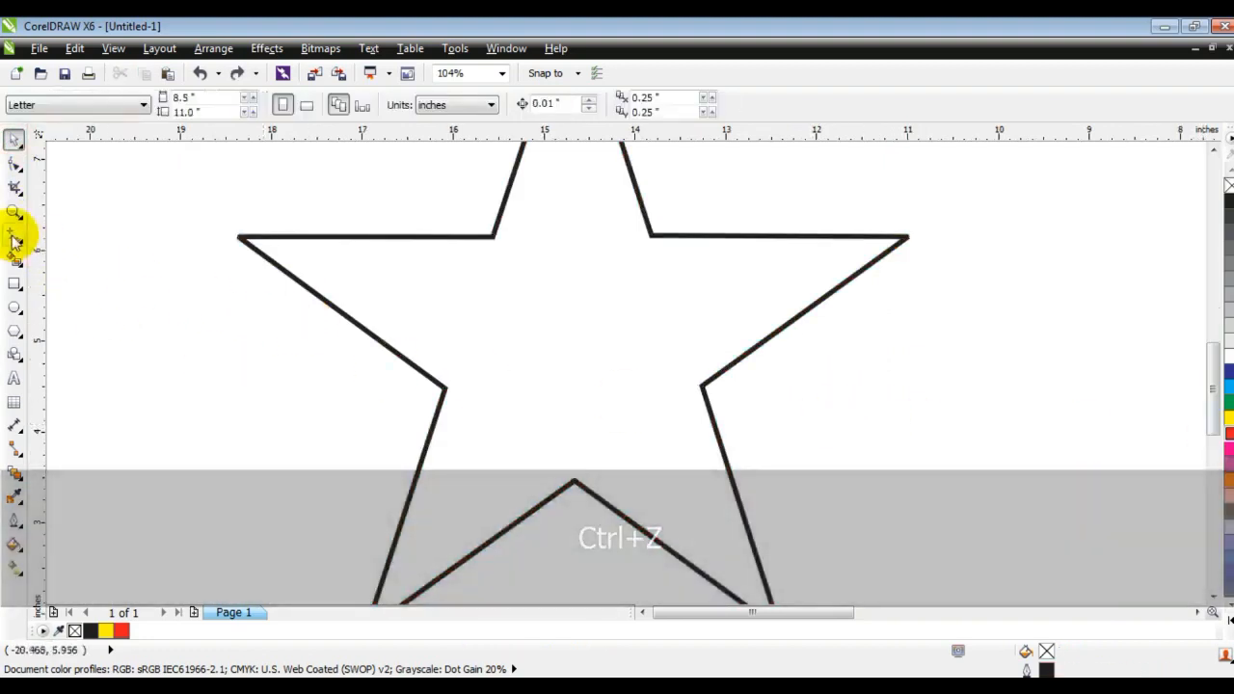
Set the Freehand outline color to red and draw a multi-segment line from above the star's upper-right edge down to its lower inner edge.
click(14, 238)
right_click(1227, 435)
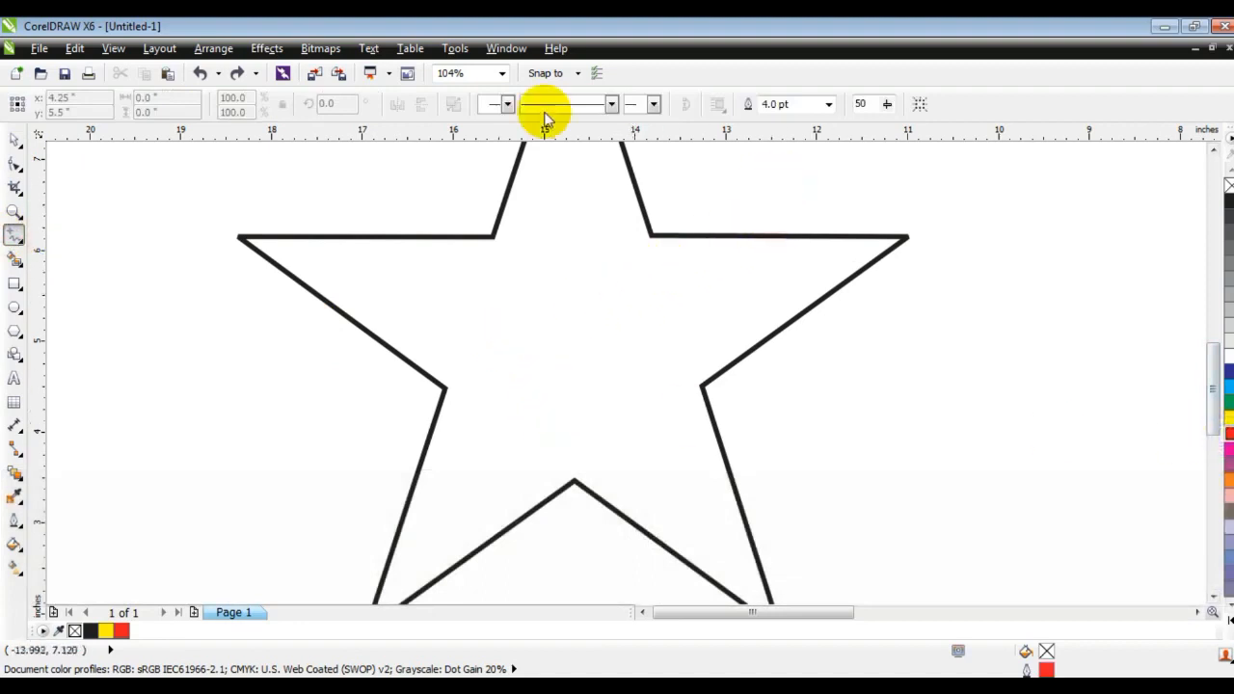
click(760, 173)
click(721, 236)
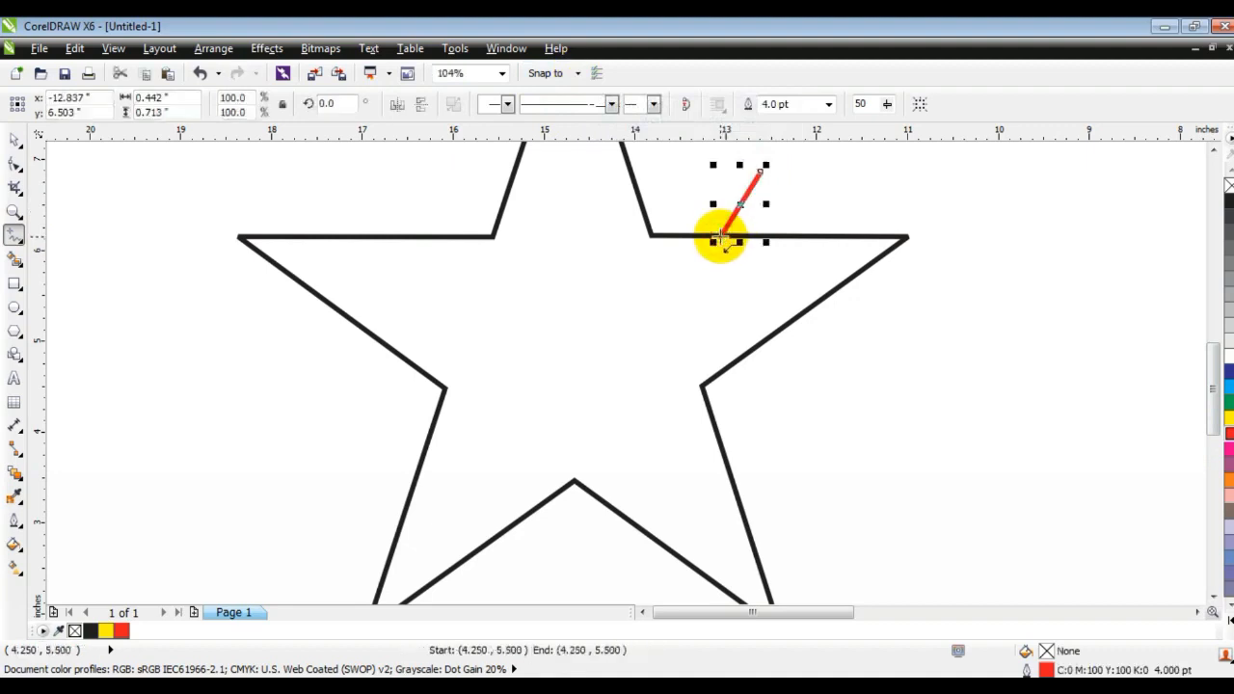
click(720, 236)
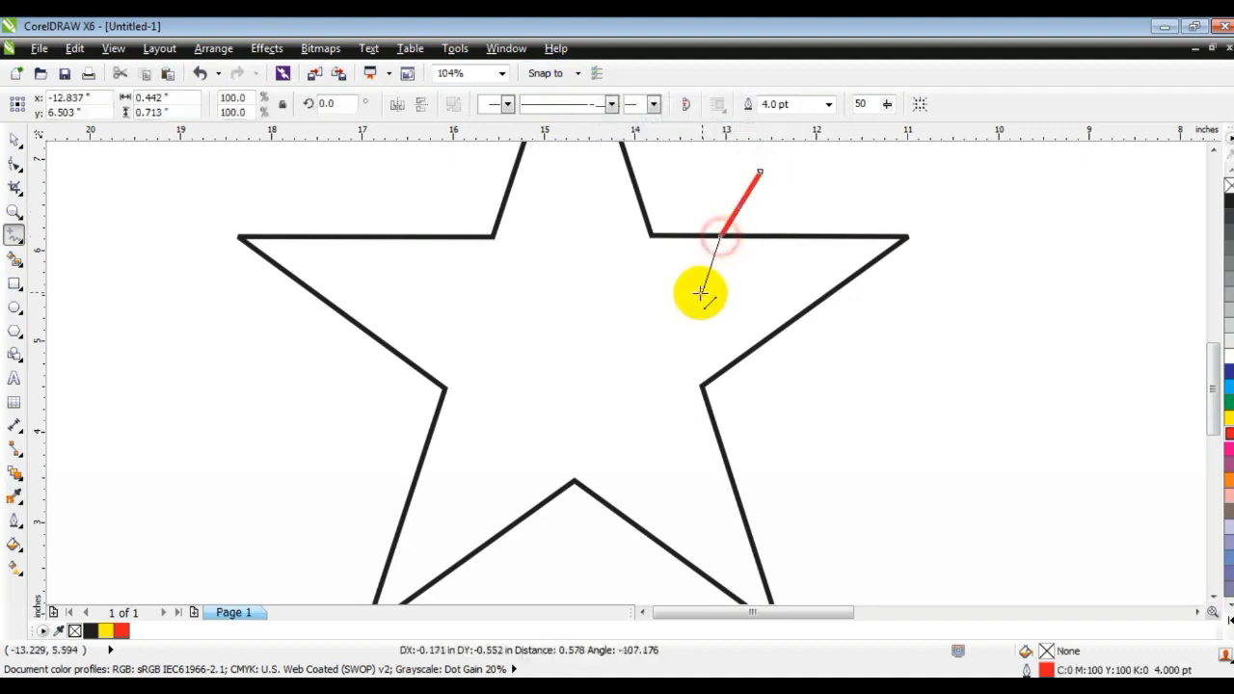
click(659, 317)
click(657, 319)
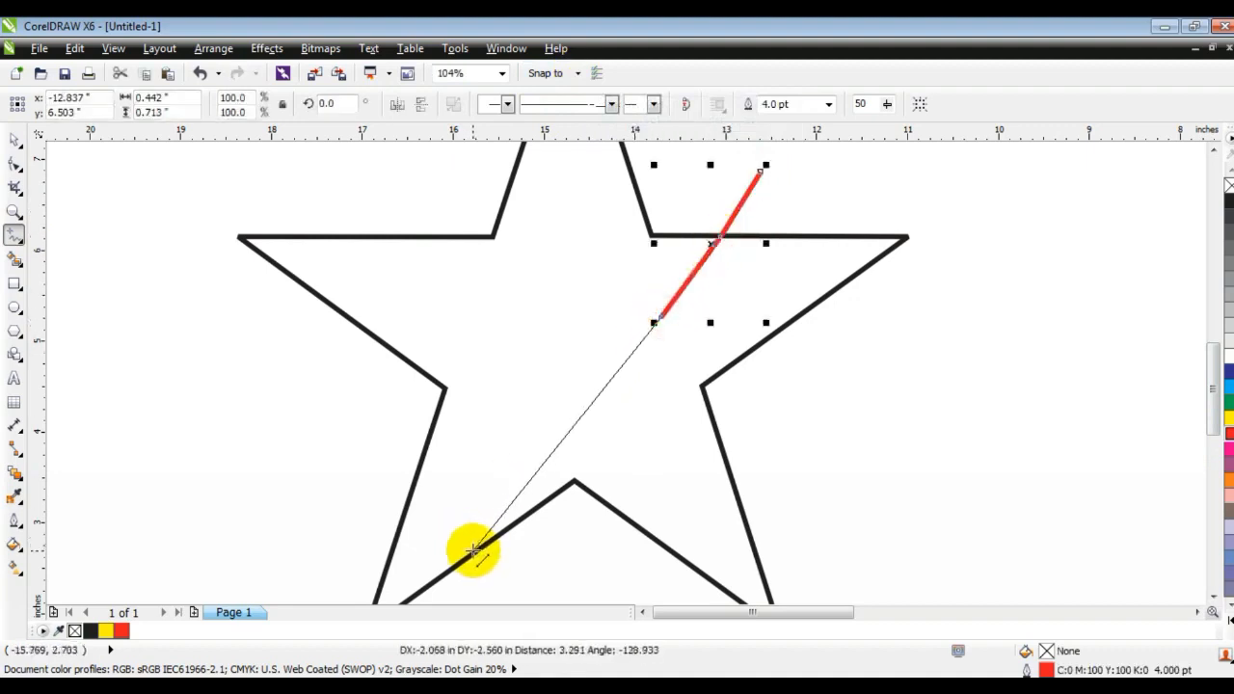
click(463, 578)
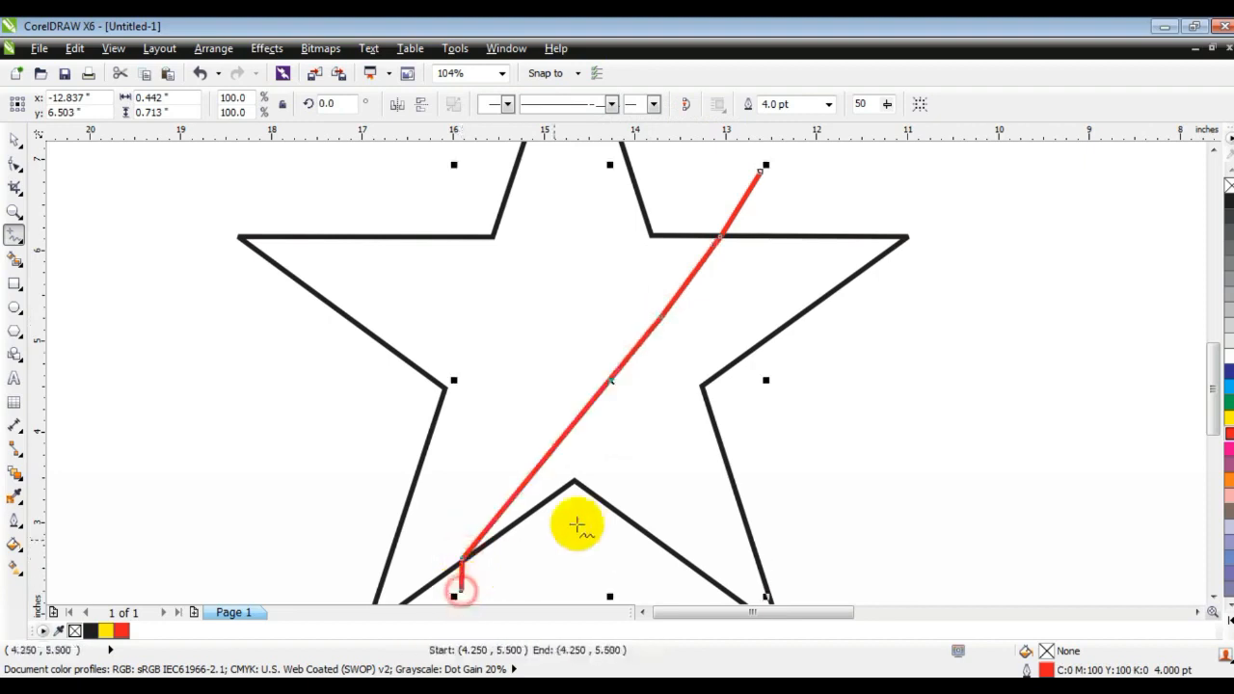
Move the line's node on the star's edge slightly right, then convert all of the line's segments to curves.
click(15, 163)
drag(719, 241, 751, 241)
drag(762, 171, 767, 170)
drag(772, 210, 417, 604)
click(259, 103)
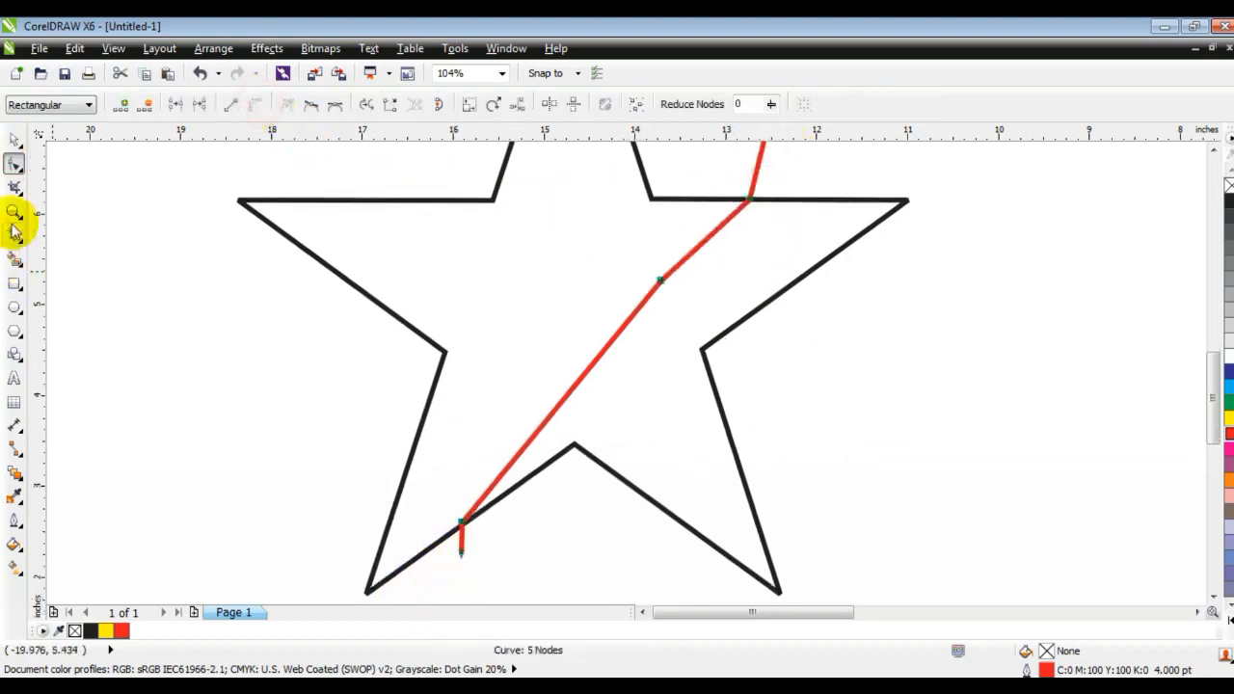
Bend the red line's upper segments into a smooth curve where it crosses the star's top edge.
click(14, 227)
drag(286, 193, 970, 505)
click(15, 164)
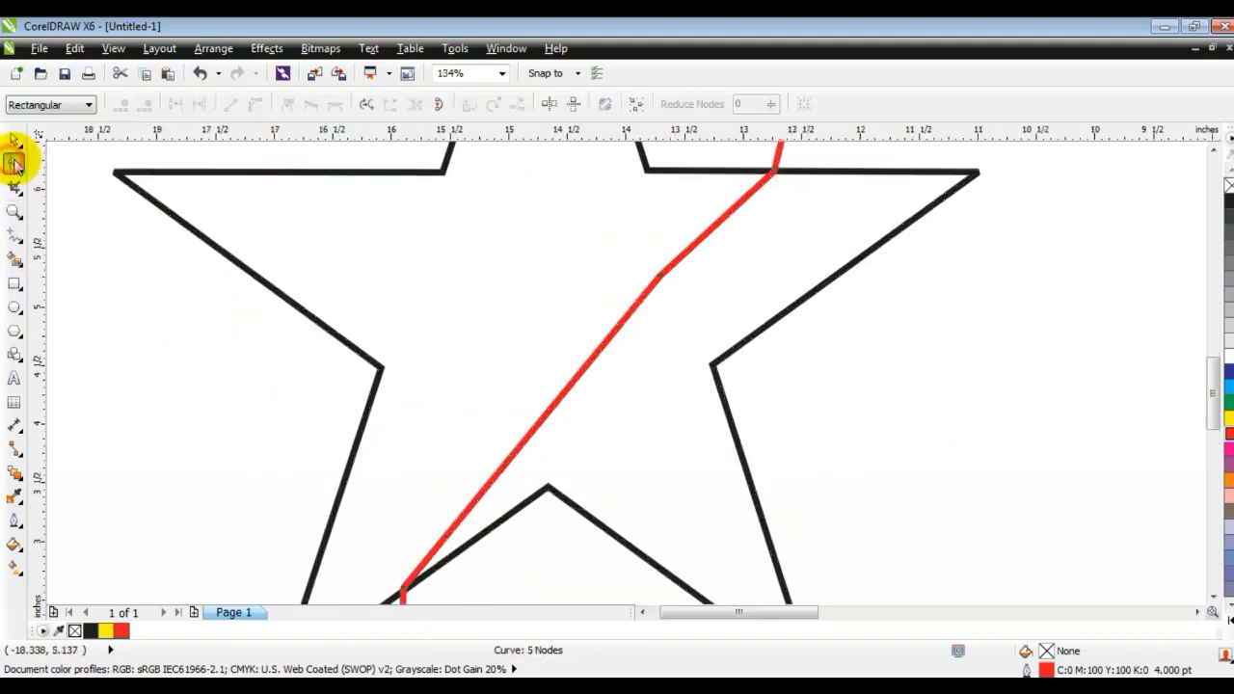
drag(705, 242, 686, 218)
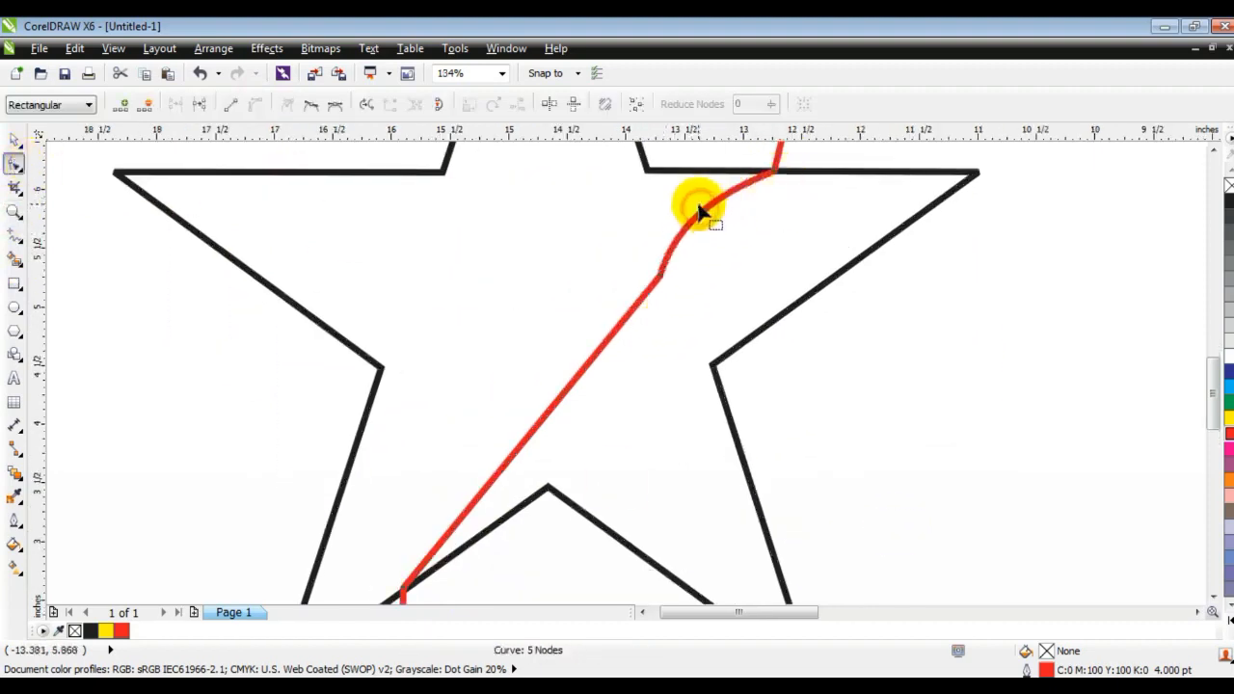
drag(776, 176, 777, 177)
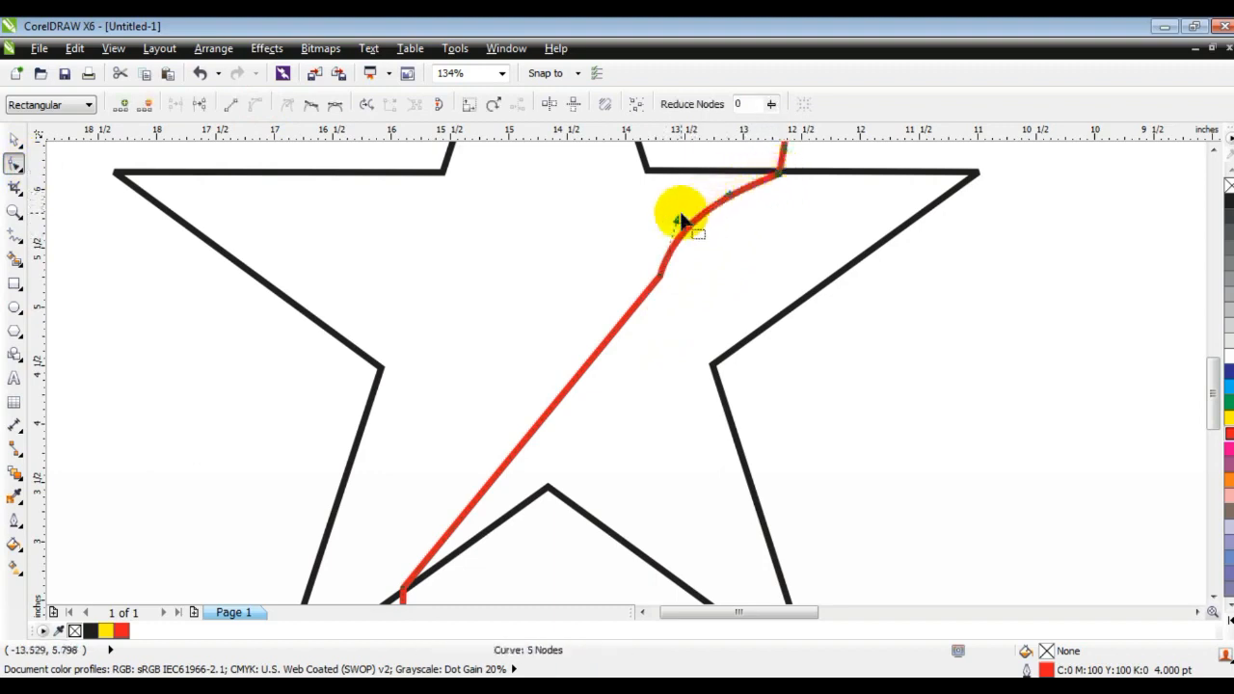
drag(678, 224, 727, 192)
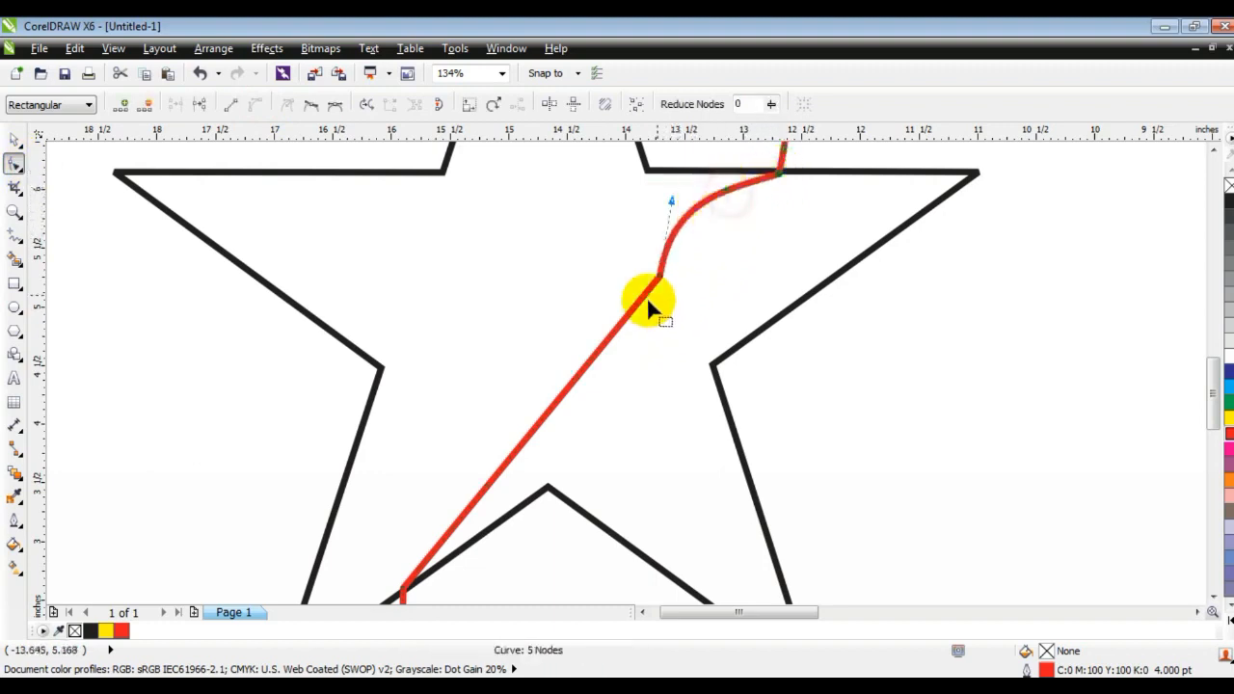
Adjust the curve handles to shape the red line into a smooth S-curve across the star.
drag(606, 386, 663, 391)
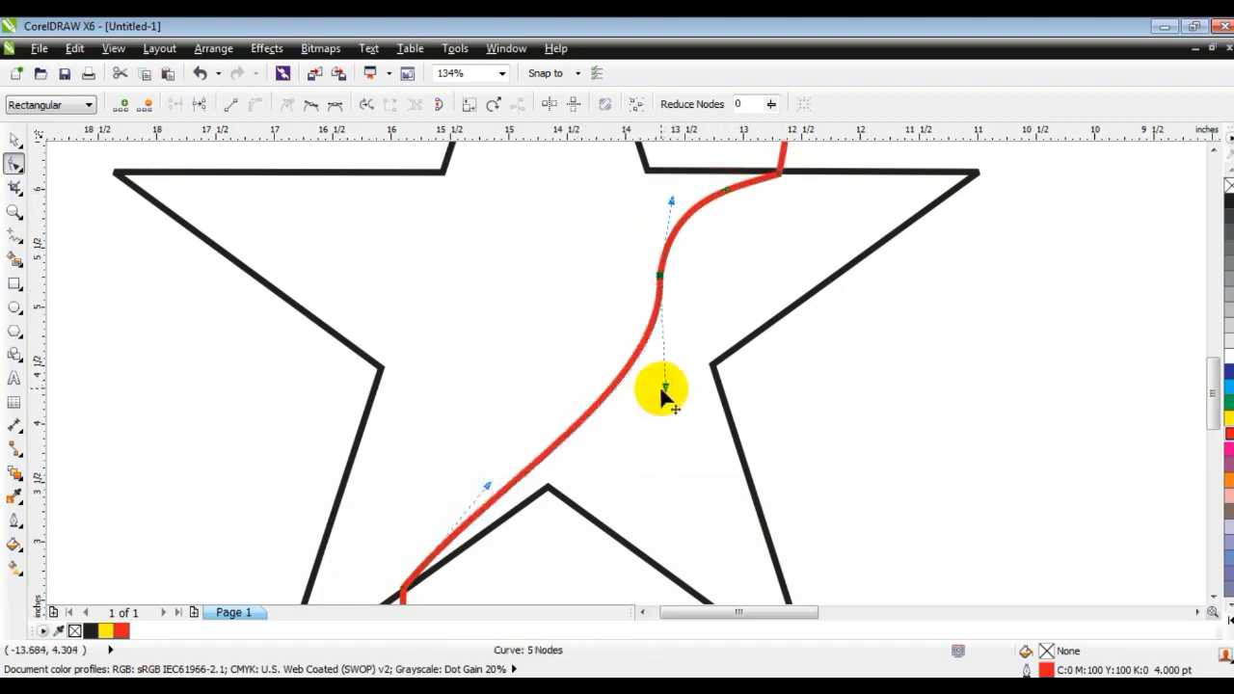
drag(485, 489, 439, 432)
drag(665, 388, 643, 471)
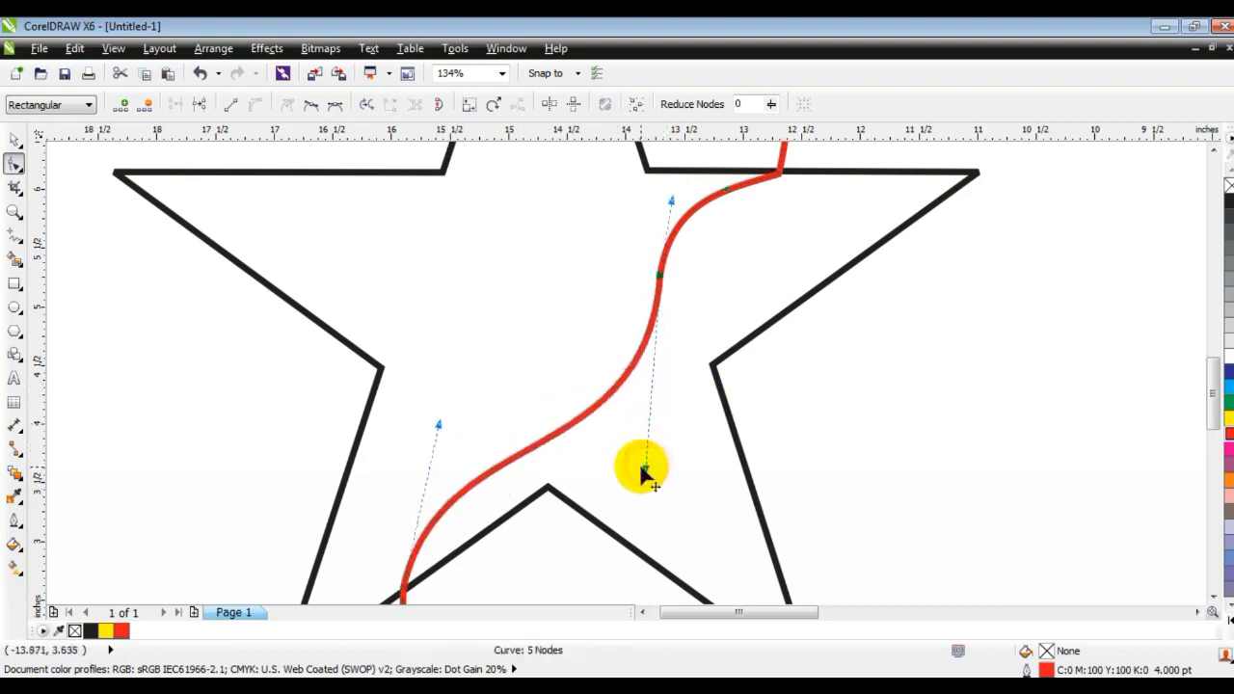
mouse_move(780, 174)
mouse_down()
mouse_move(676, 197)
mouse_move(793, 172)
mouse_up()
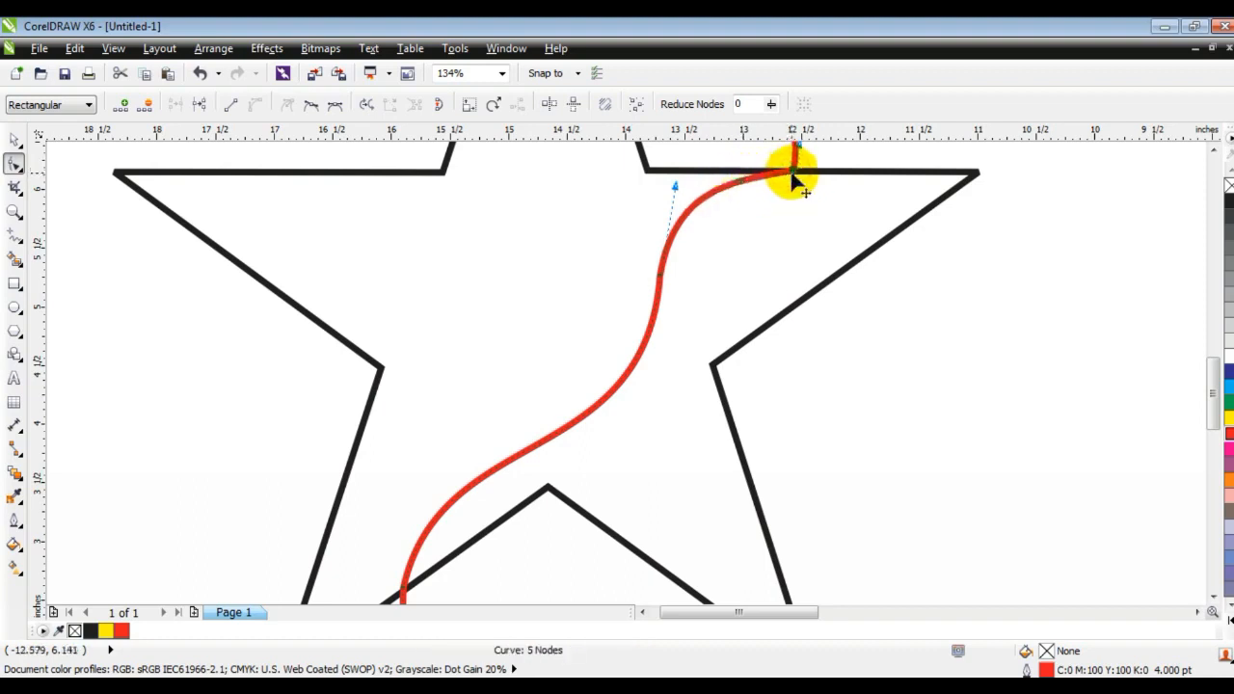
drag(677, 186, 670, 185)
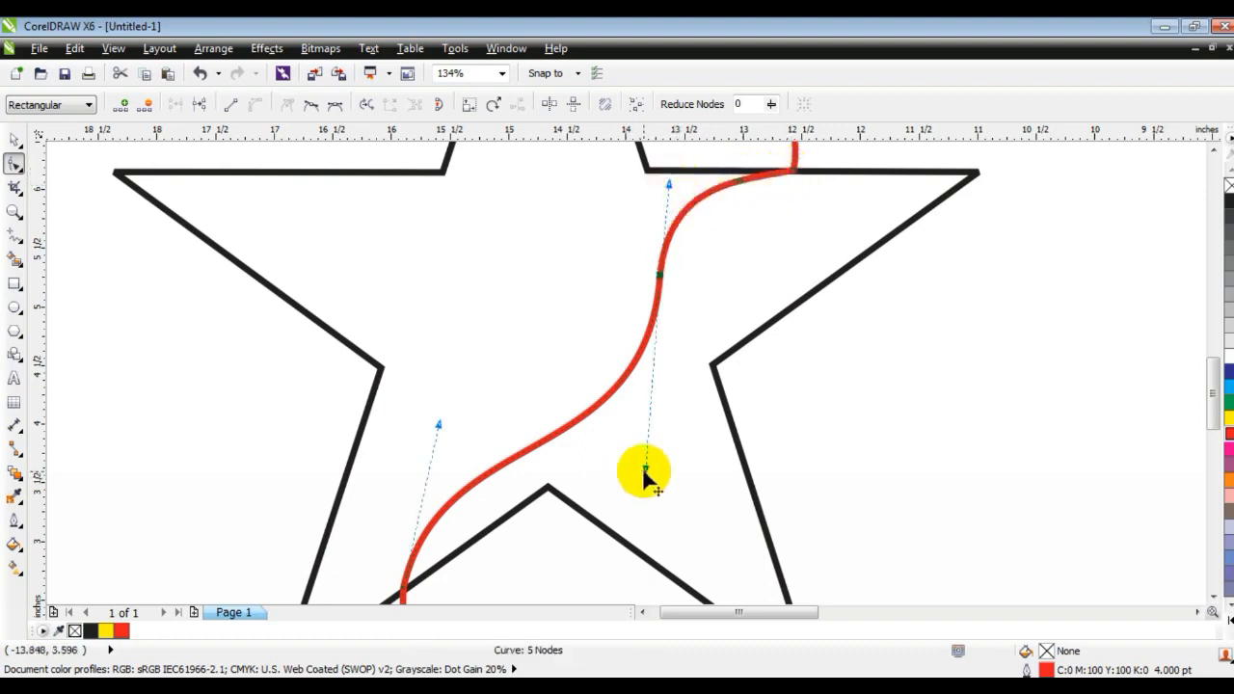
drag(648, 484, 651, 485)
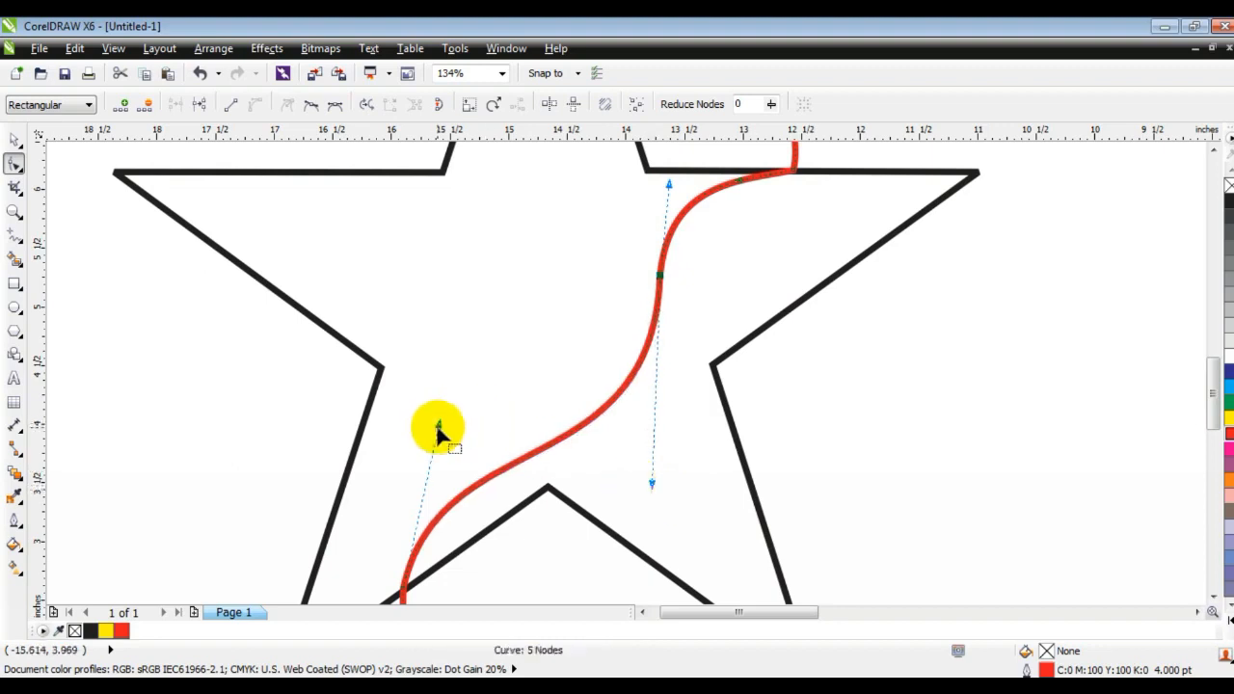
Draw a second red zigzag line from above the star's upper-right notch, dipping down, out past the upper-left notch.
key(F3)
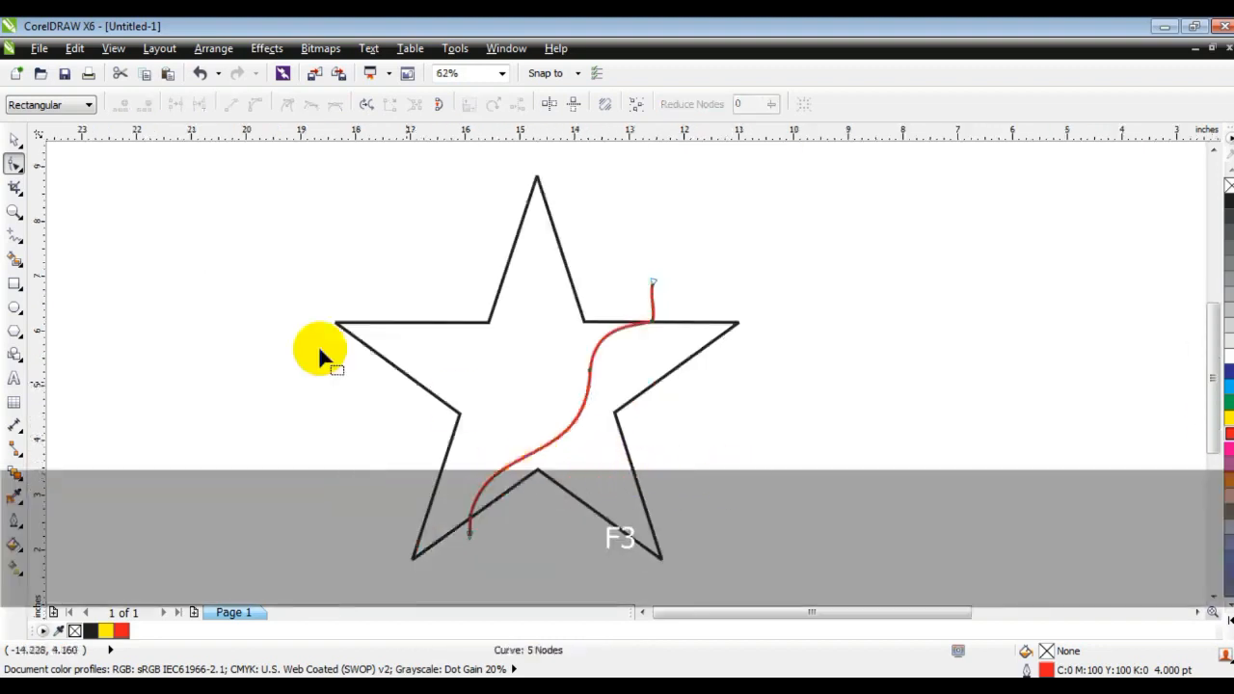
click(14, 210)
drag(261, 229, 766, 441)
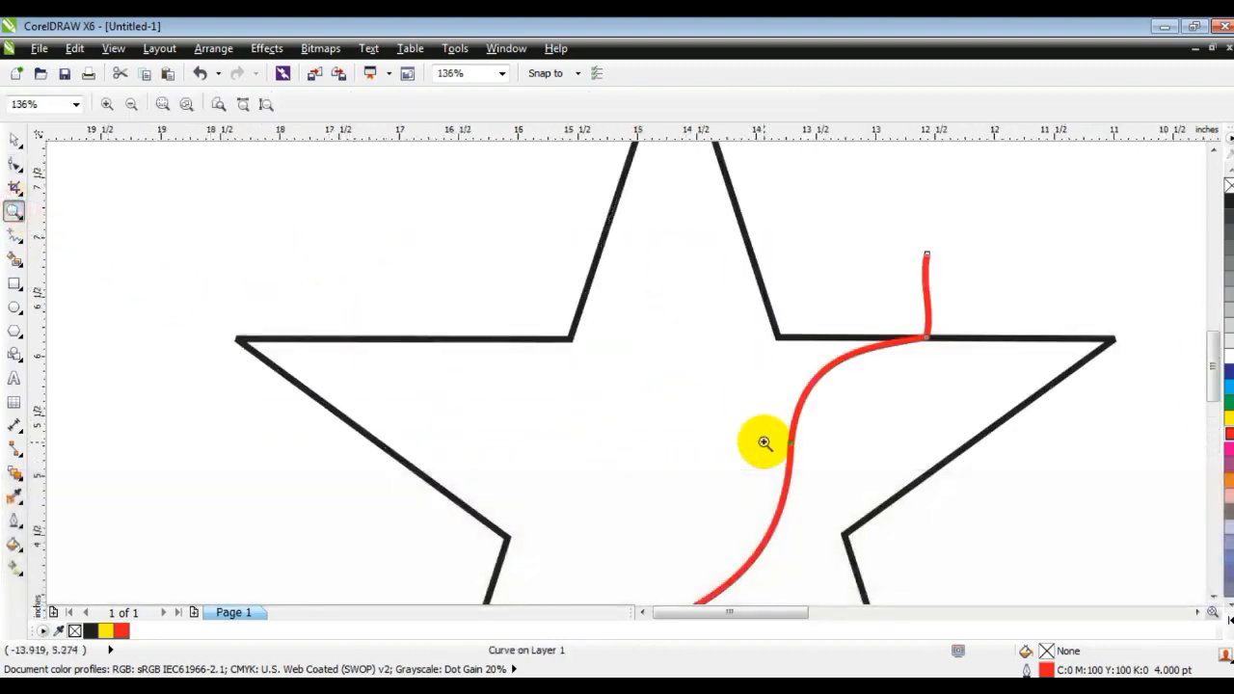
click(15, 236)
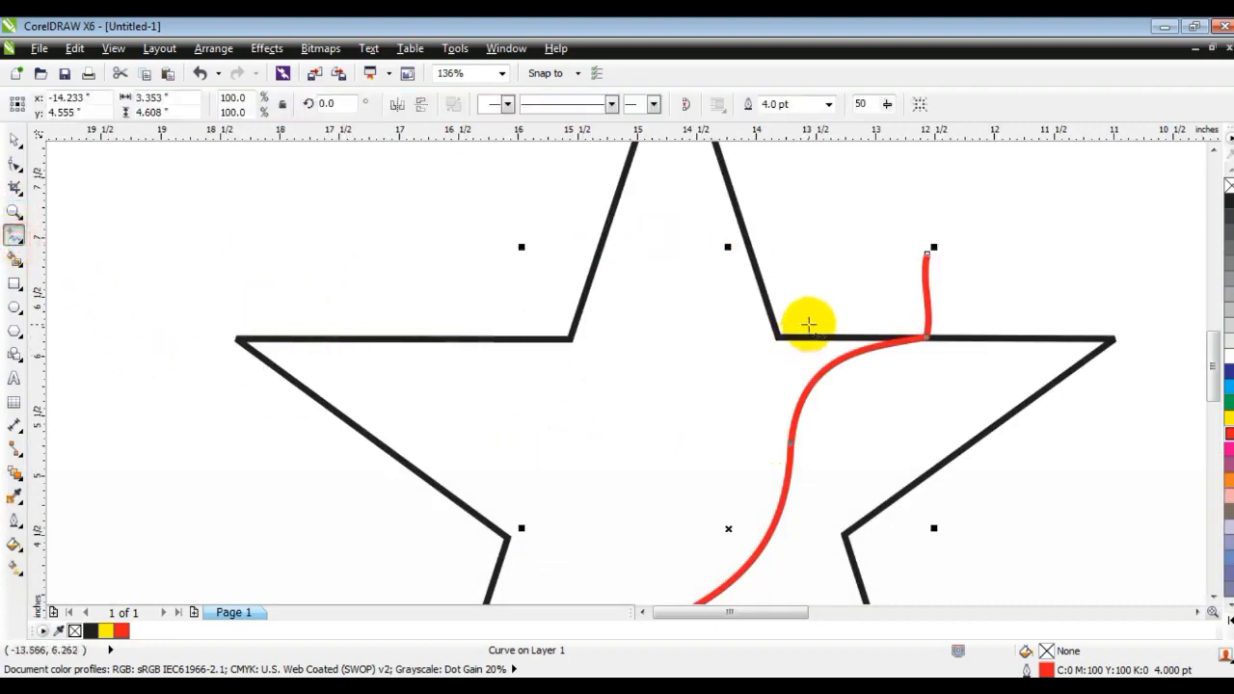
click(849, 251)
click(777, 338)
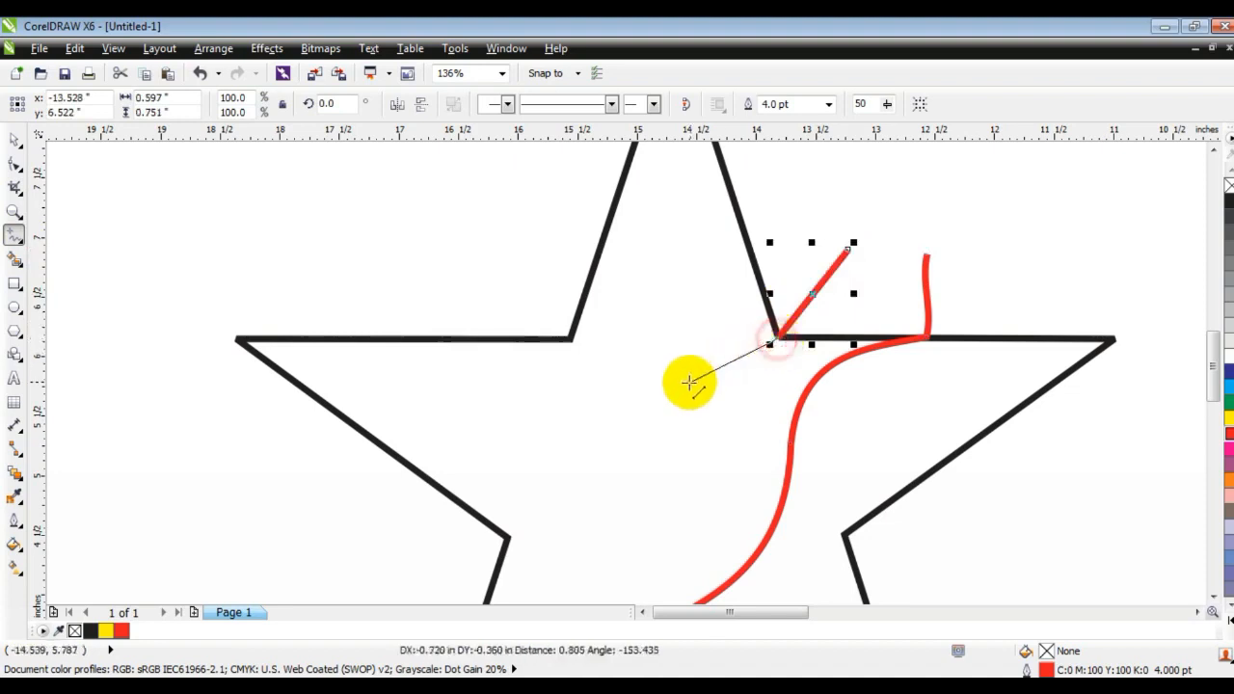
click(684, 389)
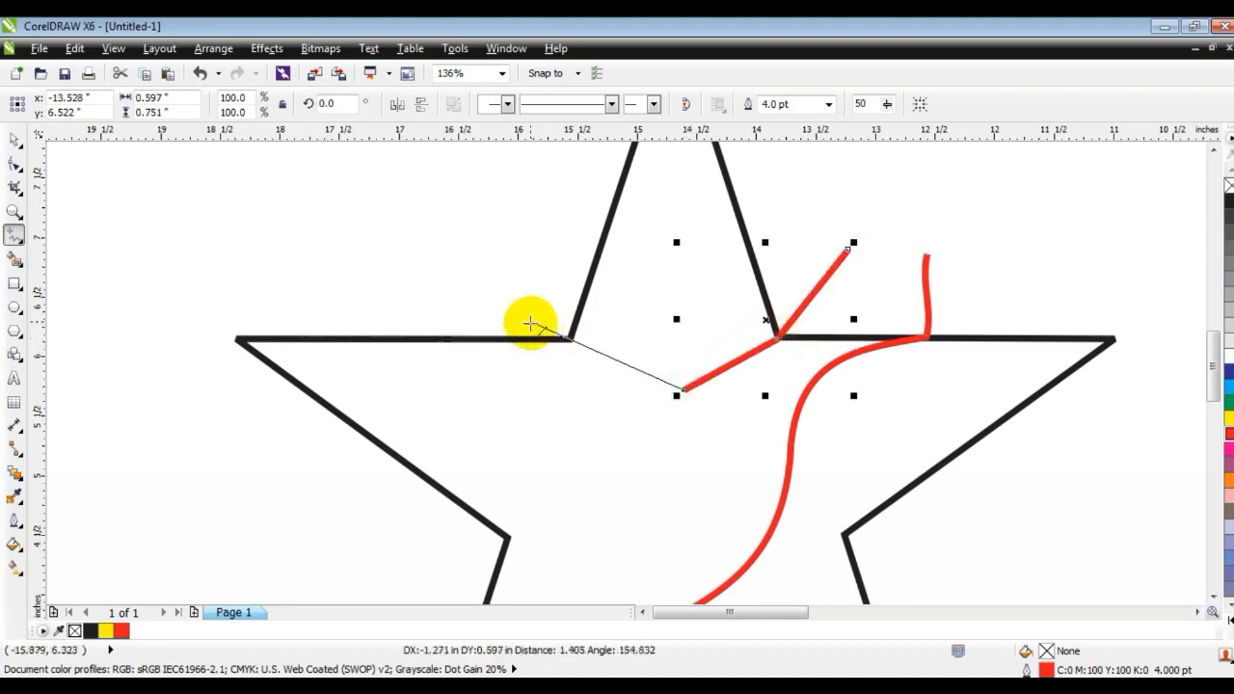
double_click(570, 335)
click(400, 241)
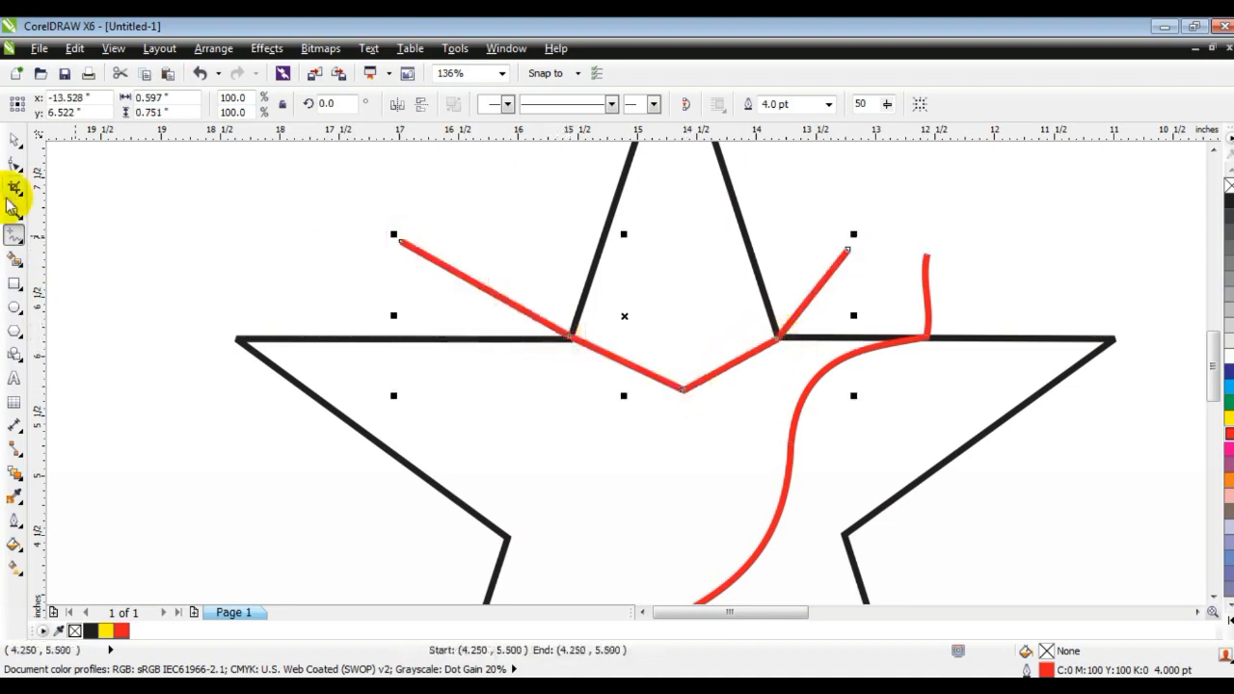
Convert the second line to curves and bend its middle segments into a rounded V-shaped dip.
click(13, 164)
drag(685, 391, 707, 386)
drag(450, 393, 446, 398)
click(254, 104)
drag(733, 368, 733, 359)
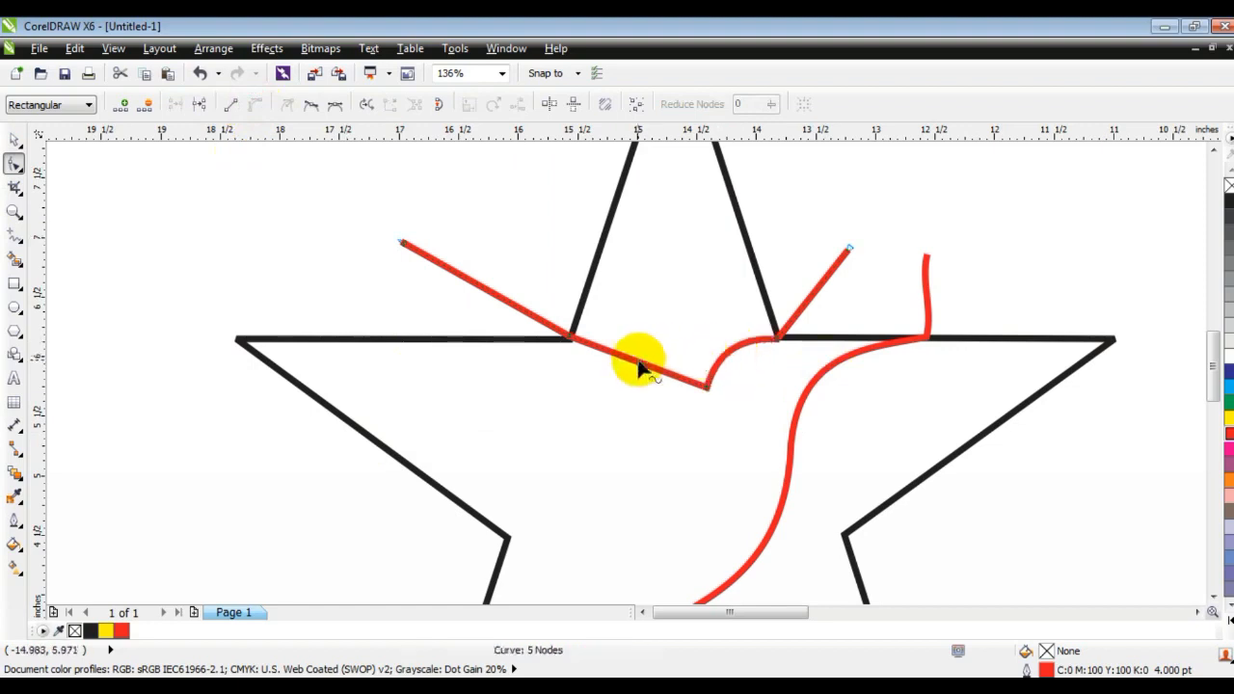
drag(645, 369, 654, 345)
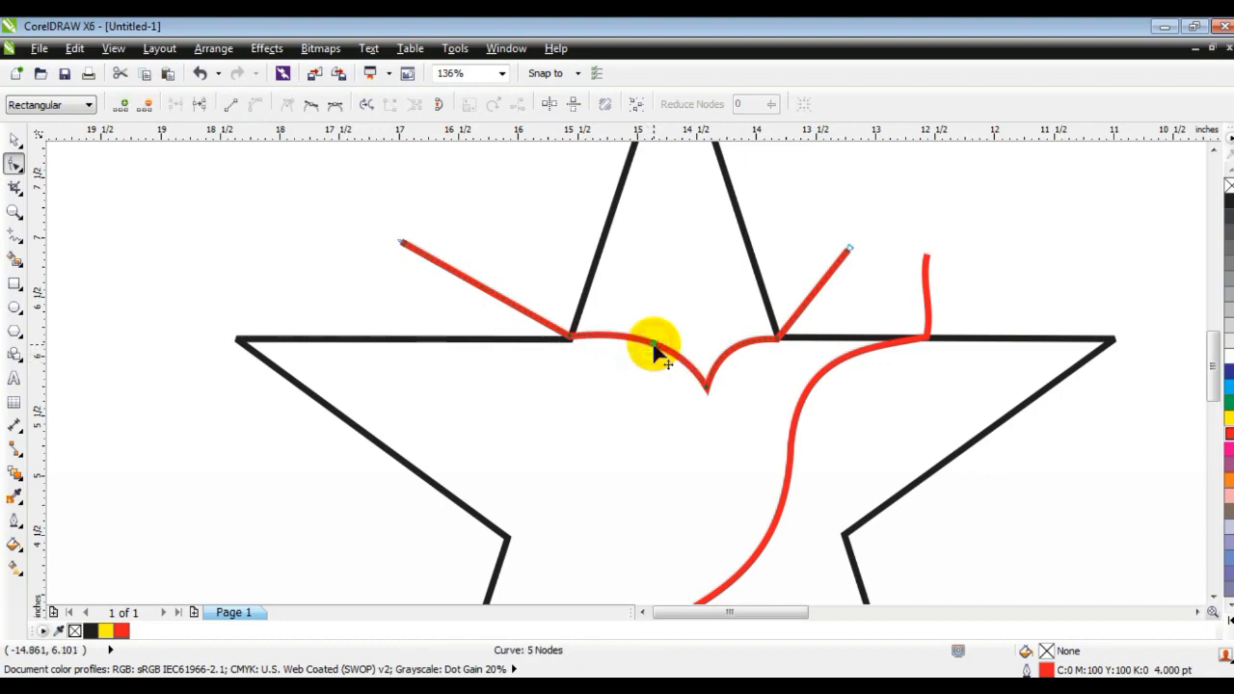
drag(569, 343, 568, 342)
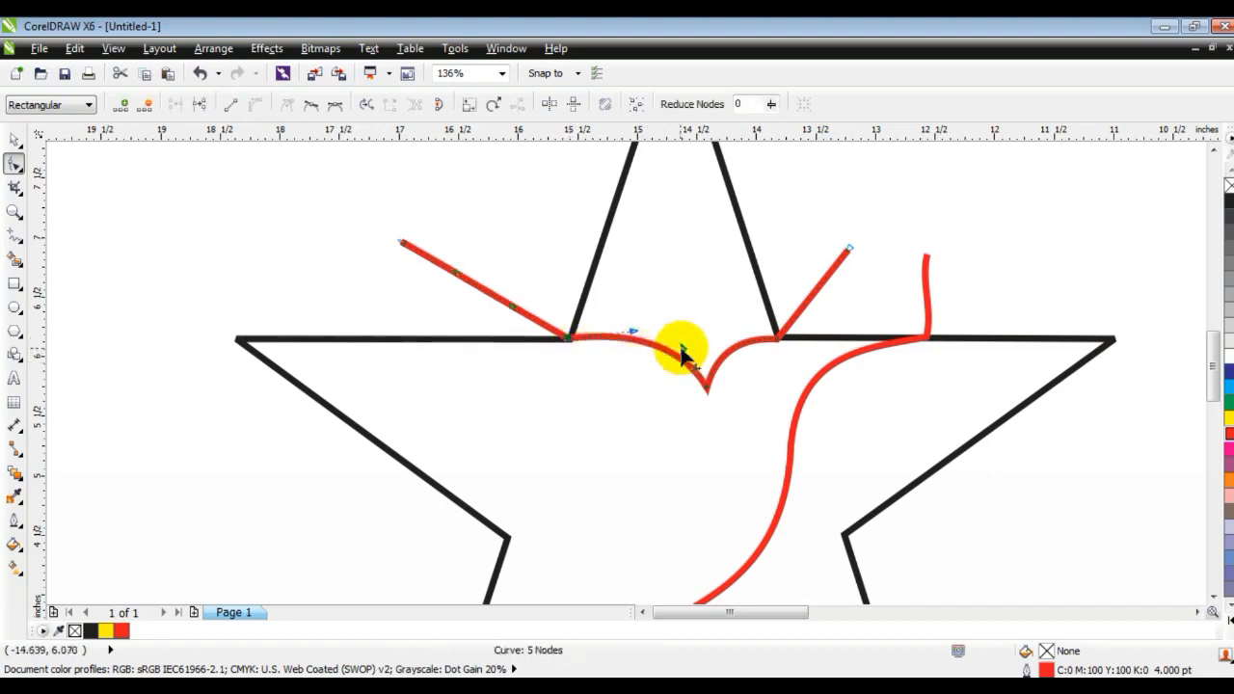
drag(685, 349, 684, 344)
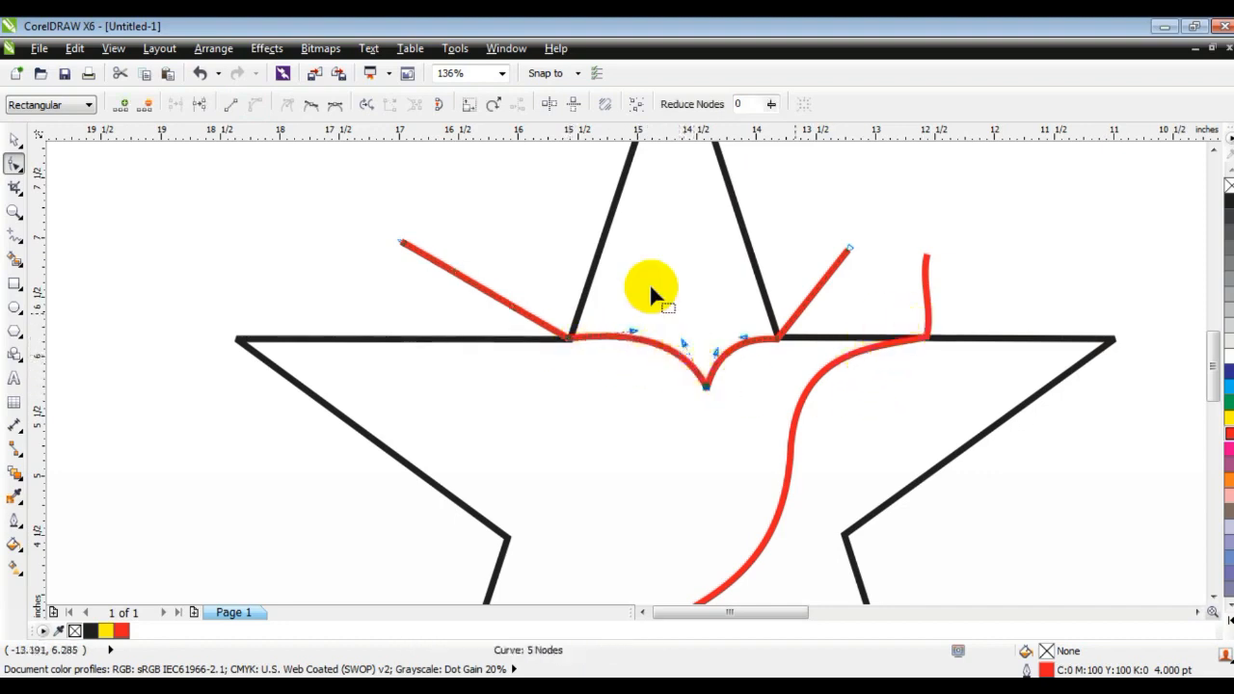
click(16, 140)
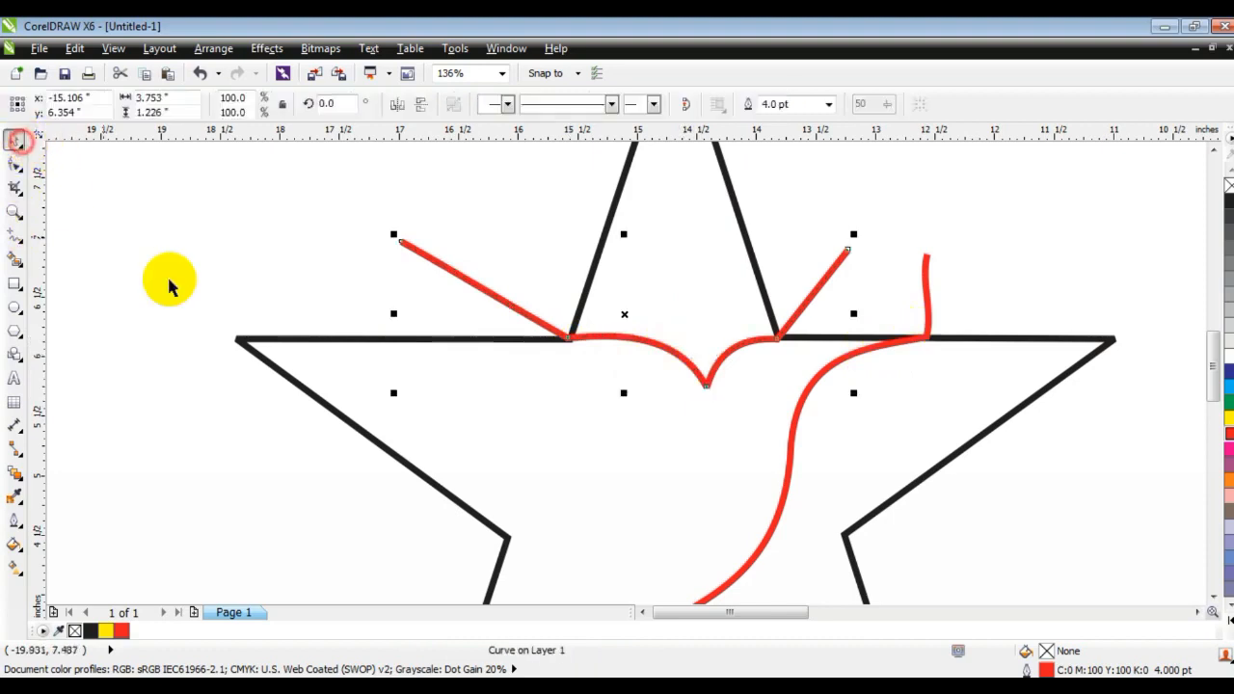
Select both red lines and combine them into a single curve.
key(F3)
key(F3)
key(Escape)
drag(334, 233, 795, 552)
key(shift+F2)
key(Escape)
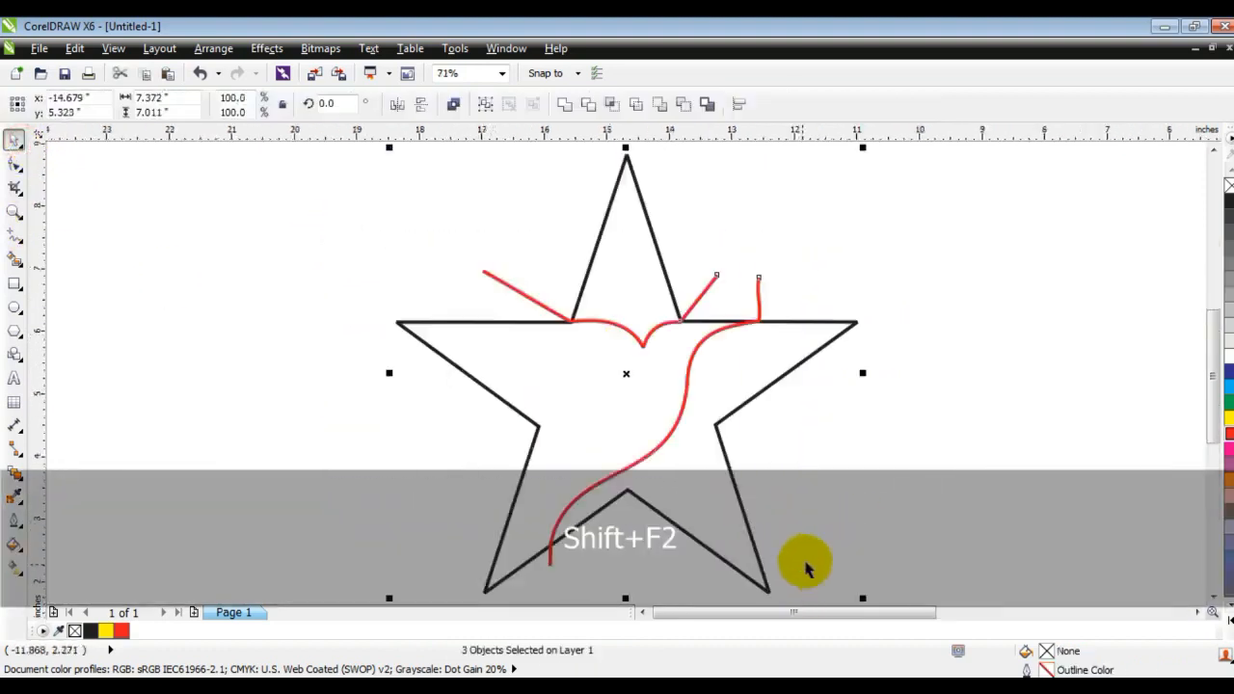
click(701, 291)
shift+click(757, 294)
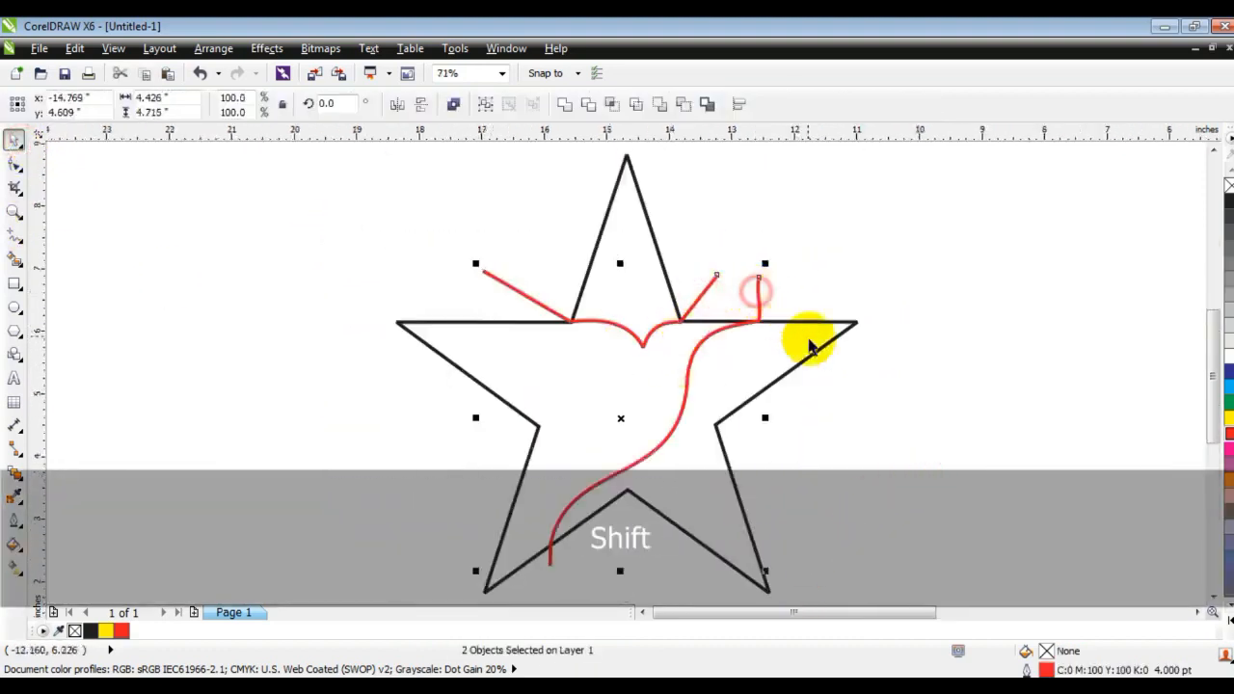
key(ctrl+z)
Set the combined red curve's outline width to 10.0 pt.
click(828, 103)
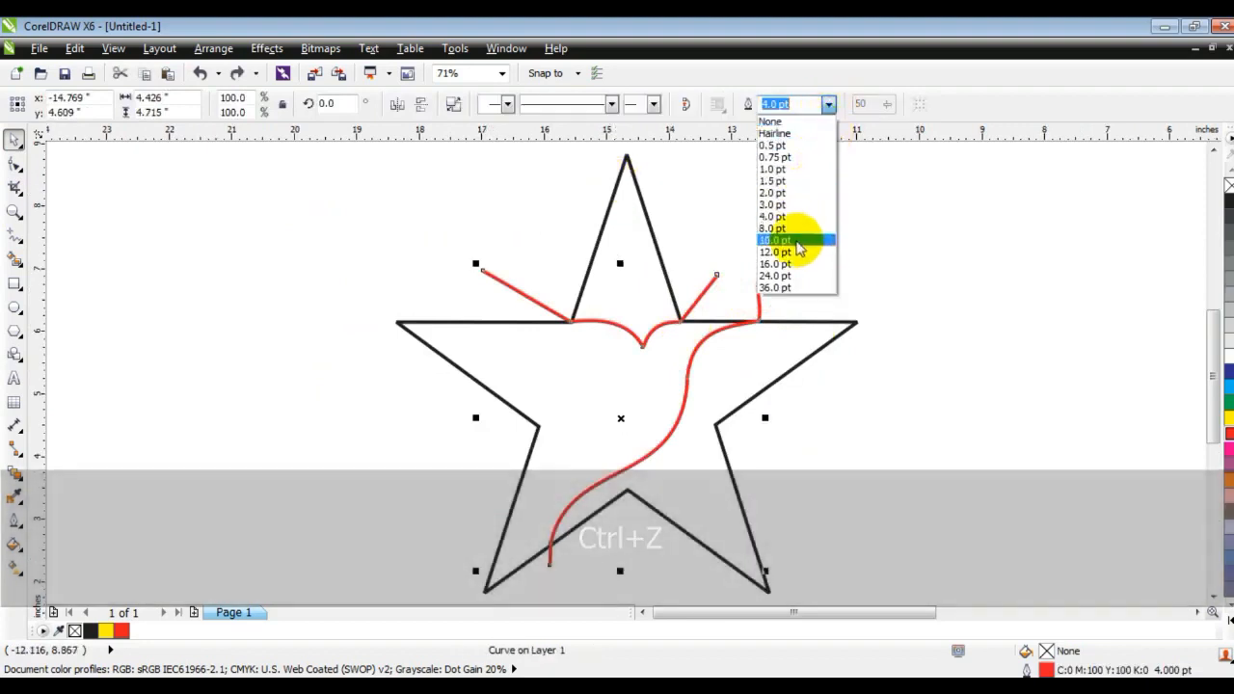
click(792, 240)
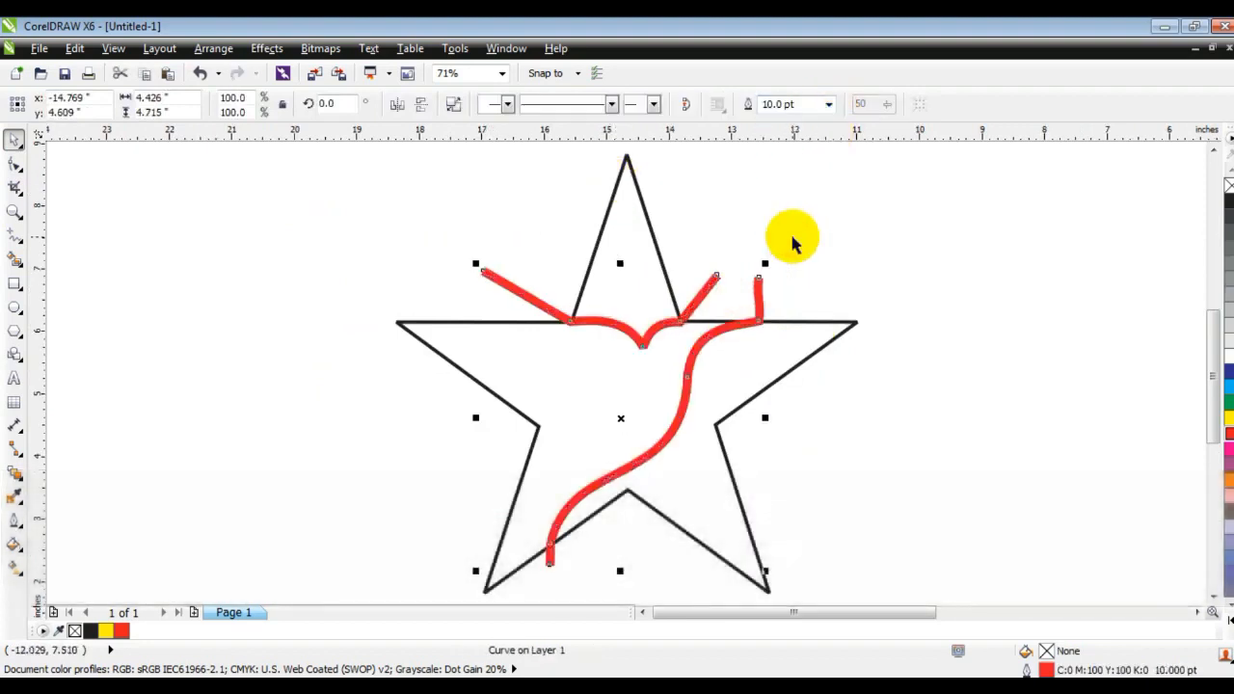
Adjust the red curve's nodes so its bends line up along the star's top edge near both notches.
key(z)
key(shift+F2)
drag(653, 171, 1010, 321)
click(23, 166)
click(254, 338)
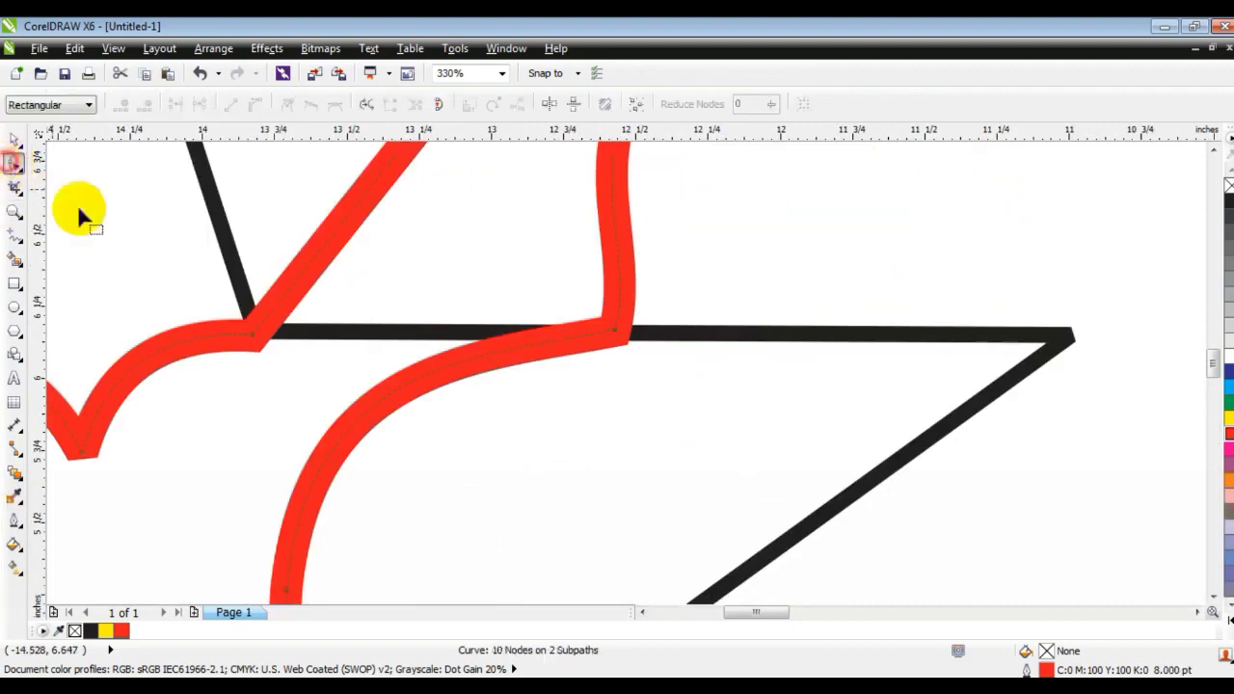
drag(254, 337, 338, 310)
mouse_move(618, 331)
mouse_down()
mouse_move(648, 314)
mouse_move(666, 326)
mouse_up()
key(F3)
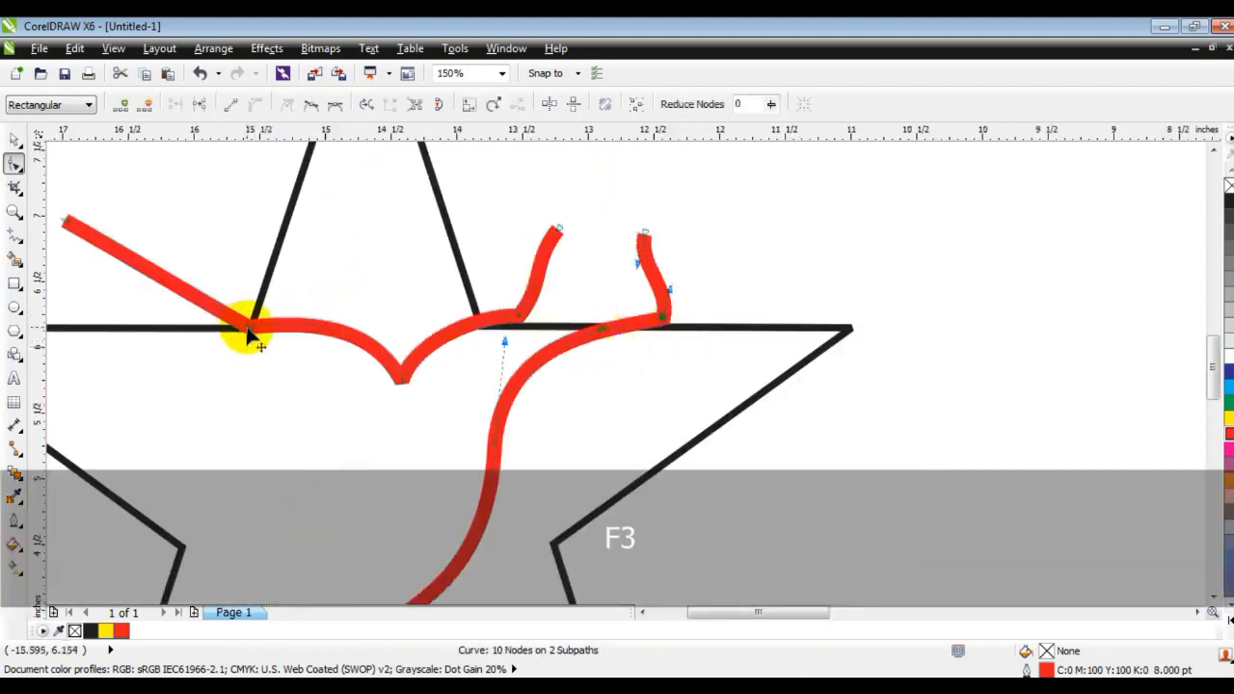
click(241, 318)
mouse_move(295, 317)
mouse_down()
mouse_move(311, 318)
mouse_move(246, 328)
mouse_move(220, 318)
mouse_up()
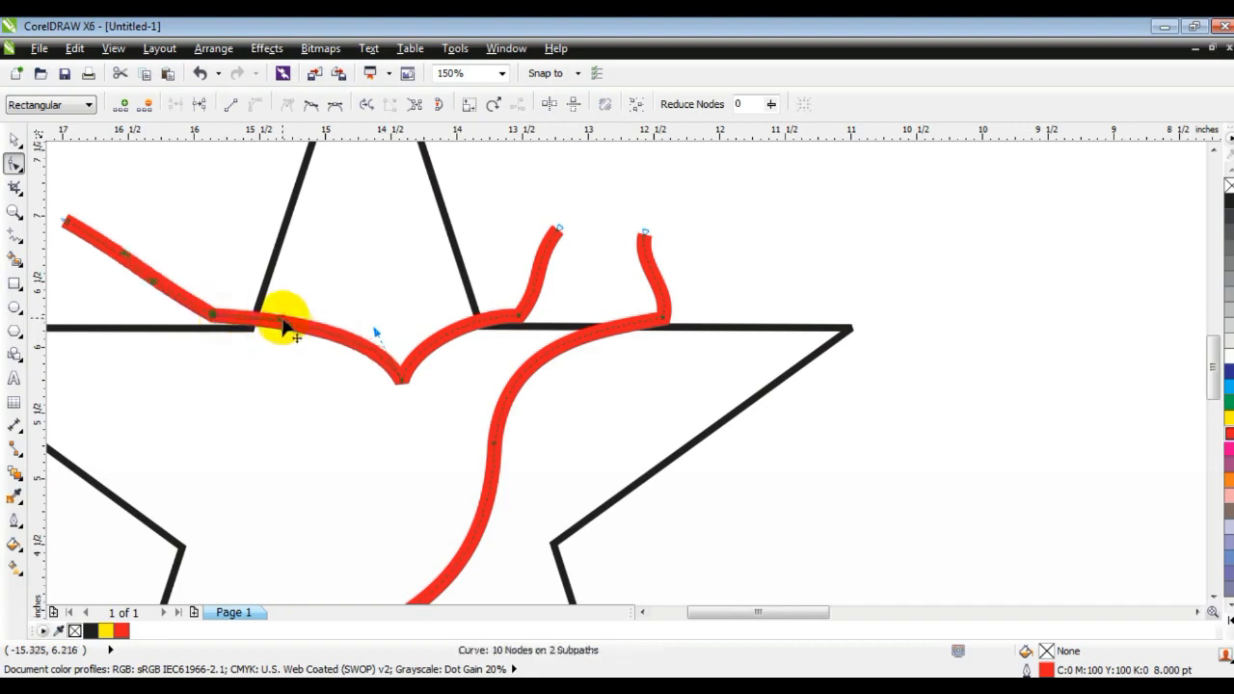
key(F3)
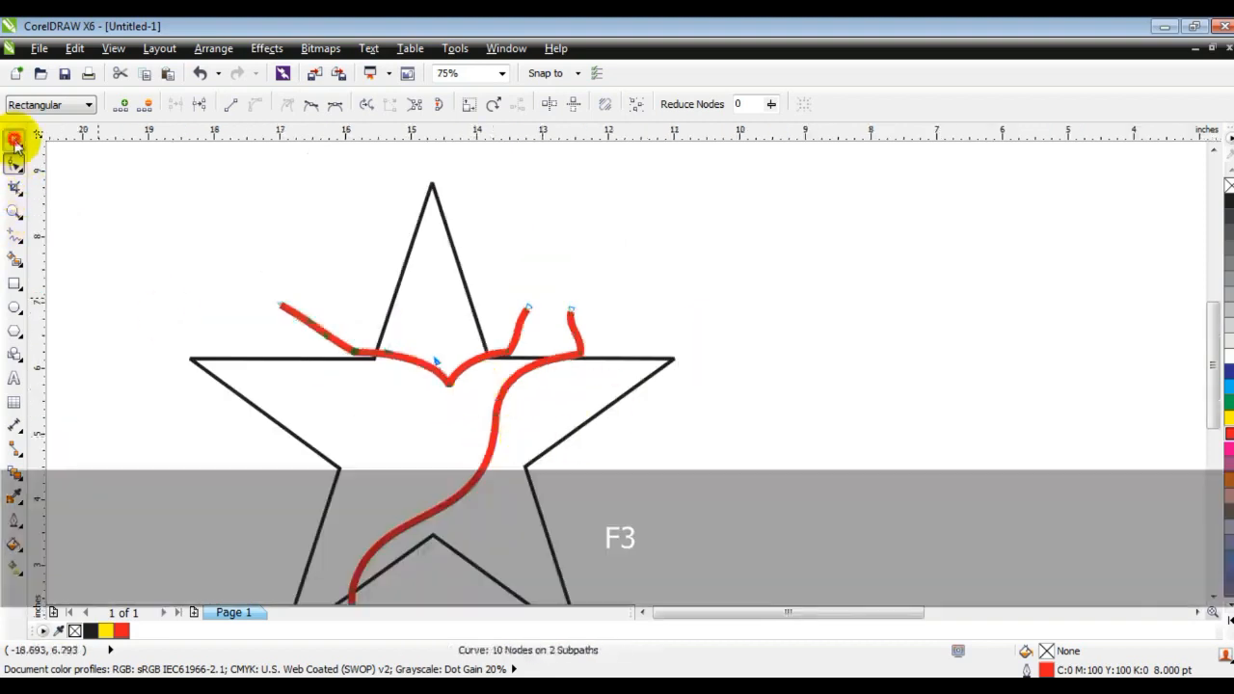
Convert the red curve's outline into an object.
click(15, 142)
click(213, 48)
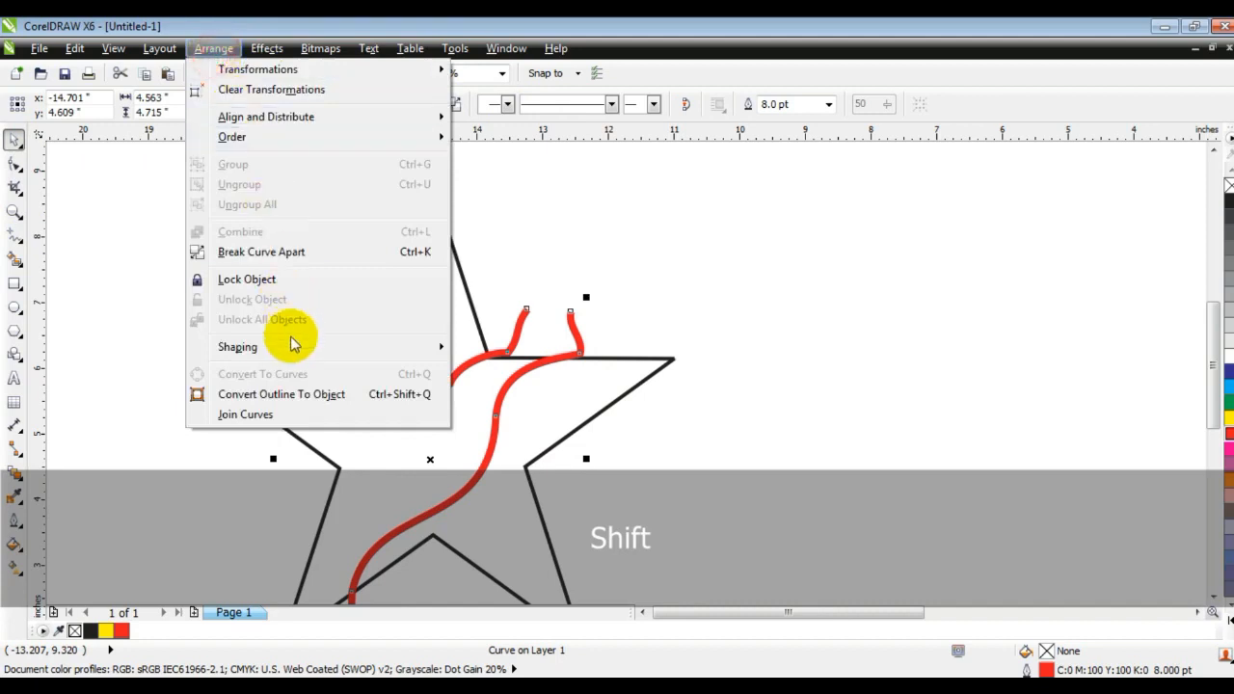
click(298, 394)
Trim the star with the red crack shape, then delete the red shape.
shift+click(618, 398)
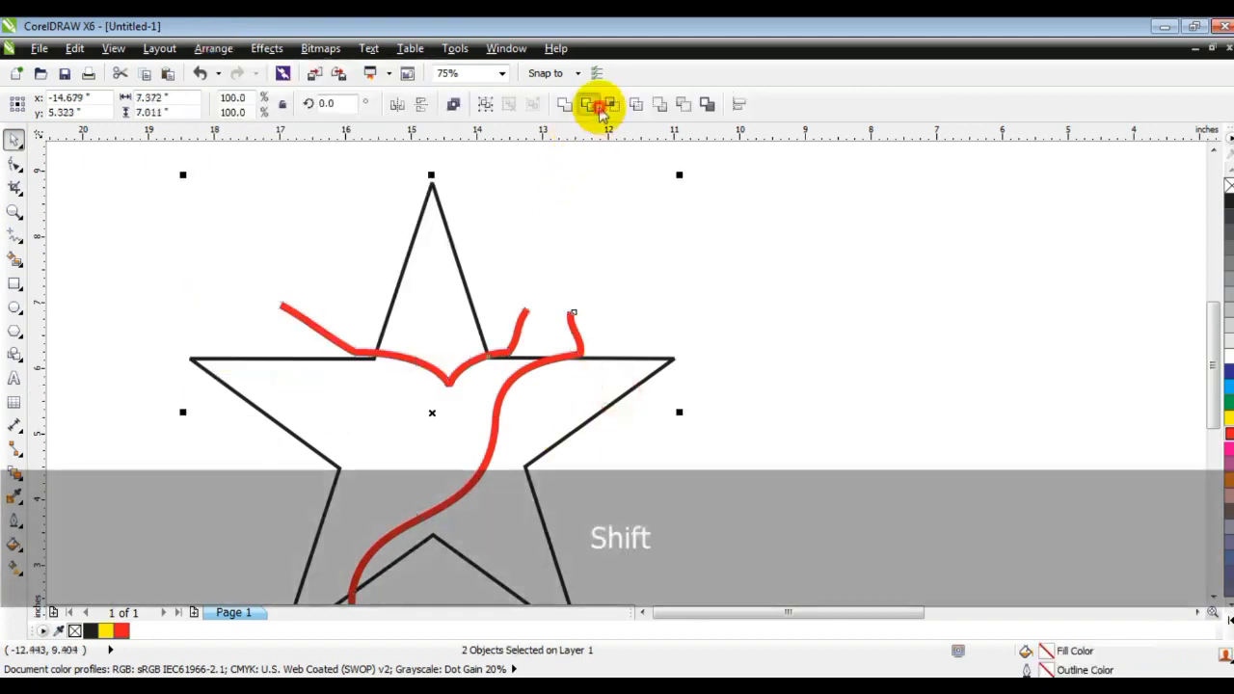
click(599, 109)
click(573, 325)
key(Delete)
click(601, 353)
key(shift+F2)
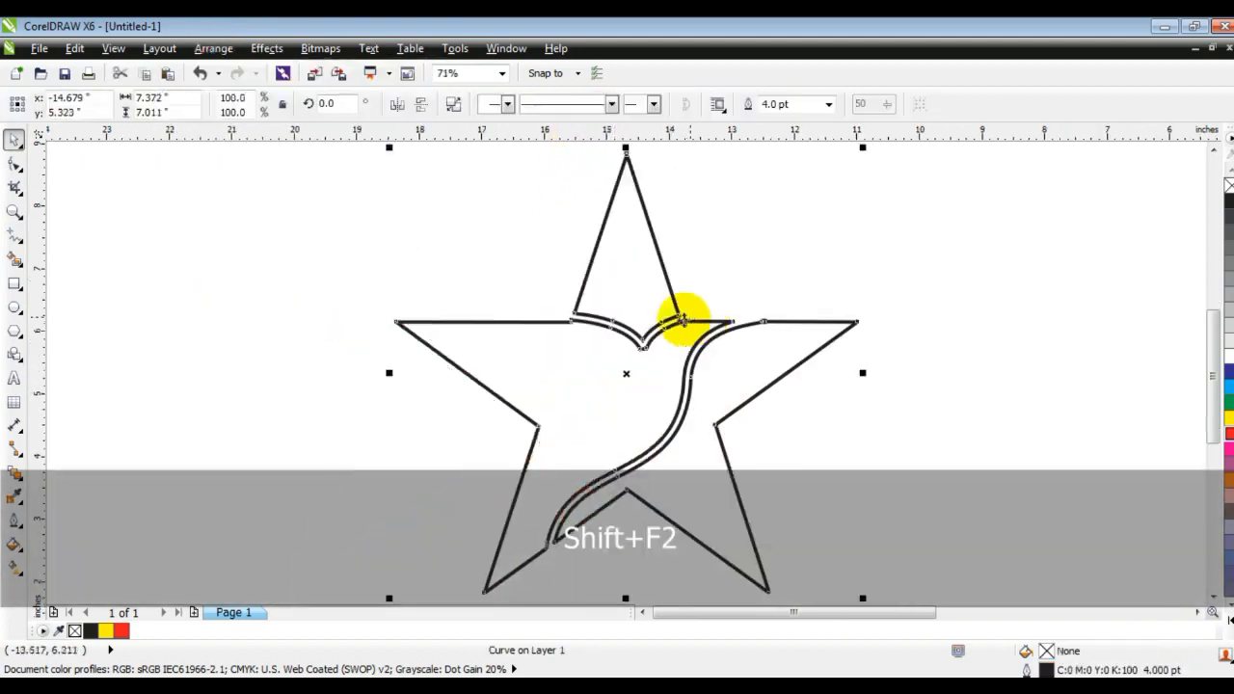
Break the trimmed star outline apart into separate pieces.
key(Escape)
click(774, 383)
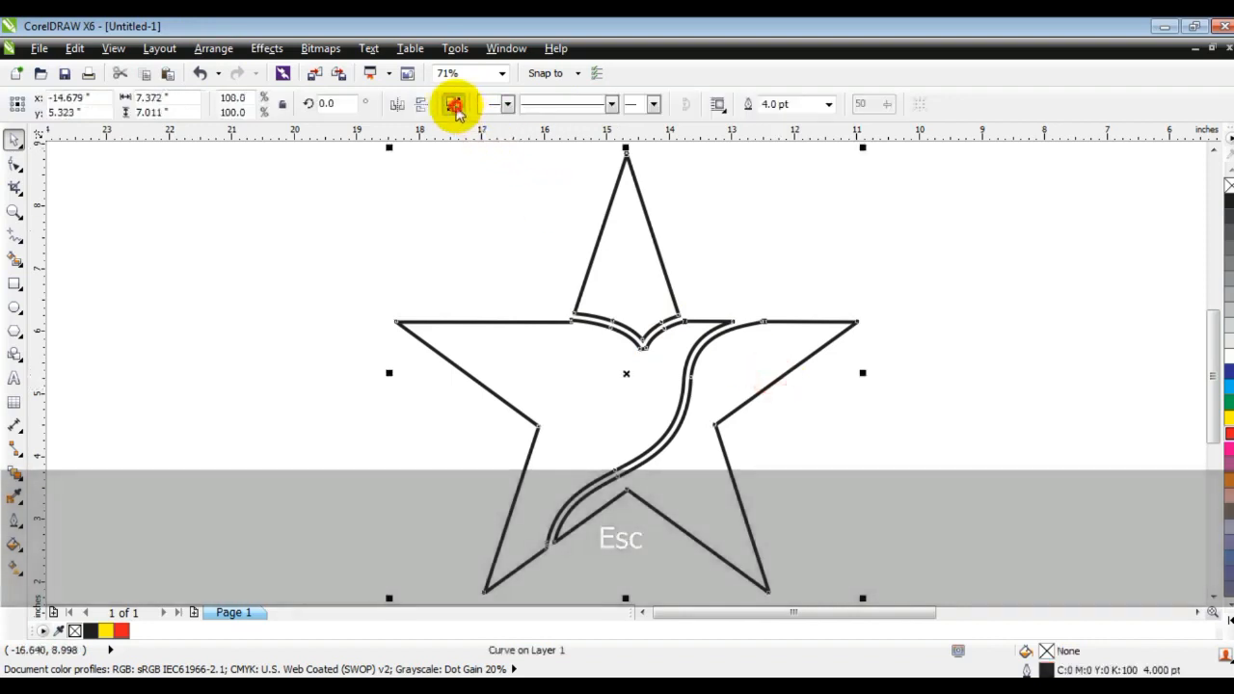
click(450, 240)
Delete the stray nodes where the crack cuts the star's top edge.
click(15, 212)
drag(414, 253, 832, 437)
click(27, 169)
click(631, 288)
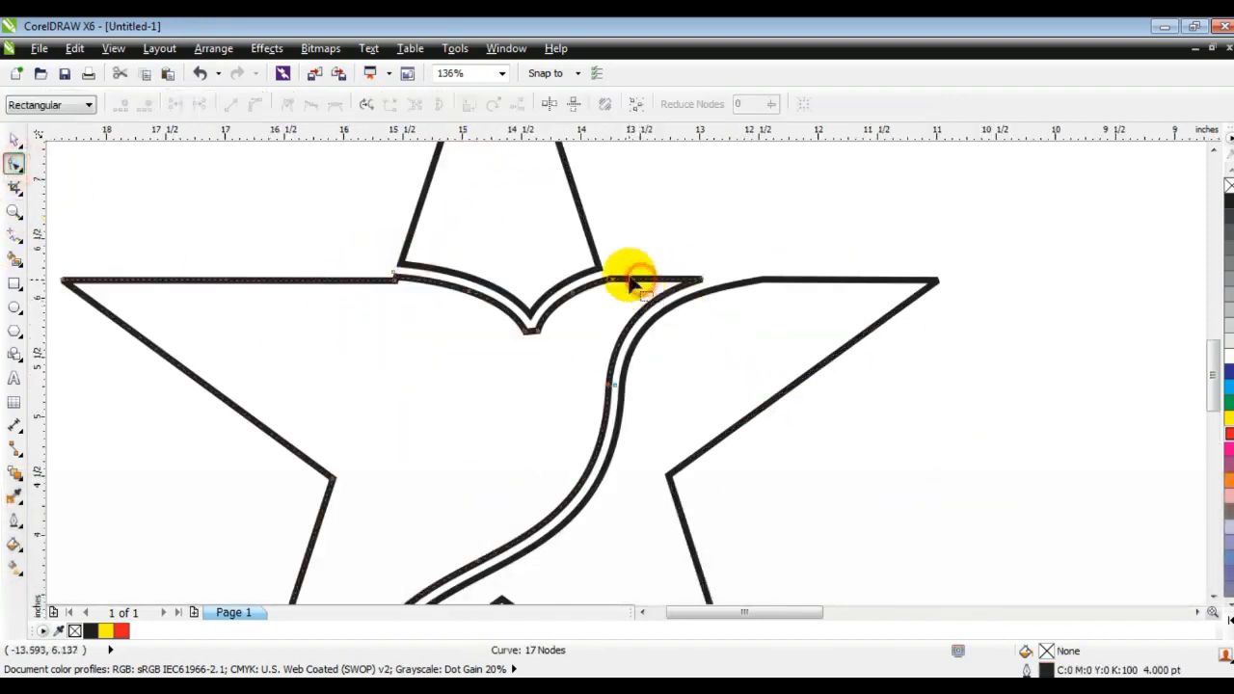
key(Delete)
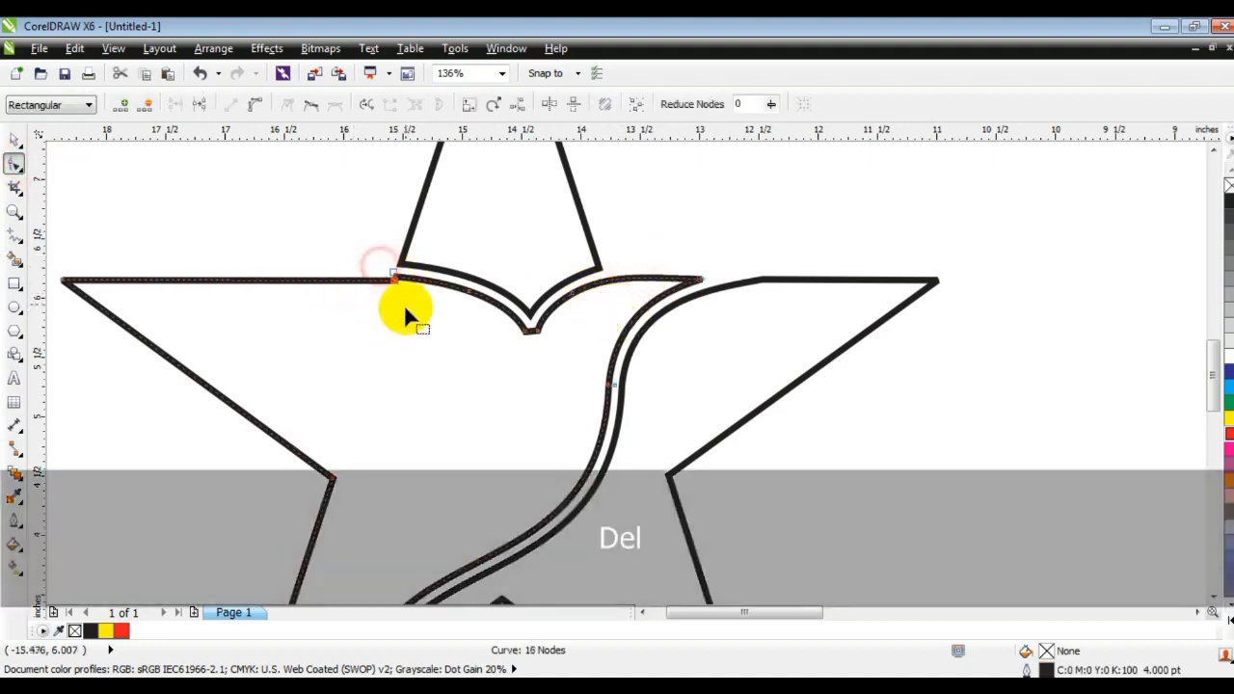
key(Delete)
click(756, 278)
key(Delete)
key(F3)
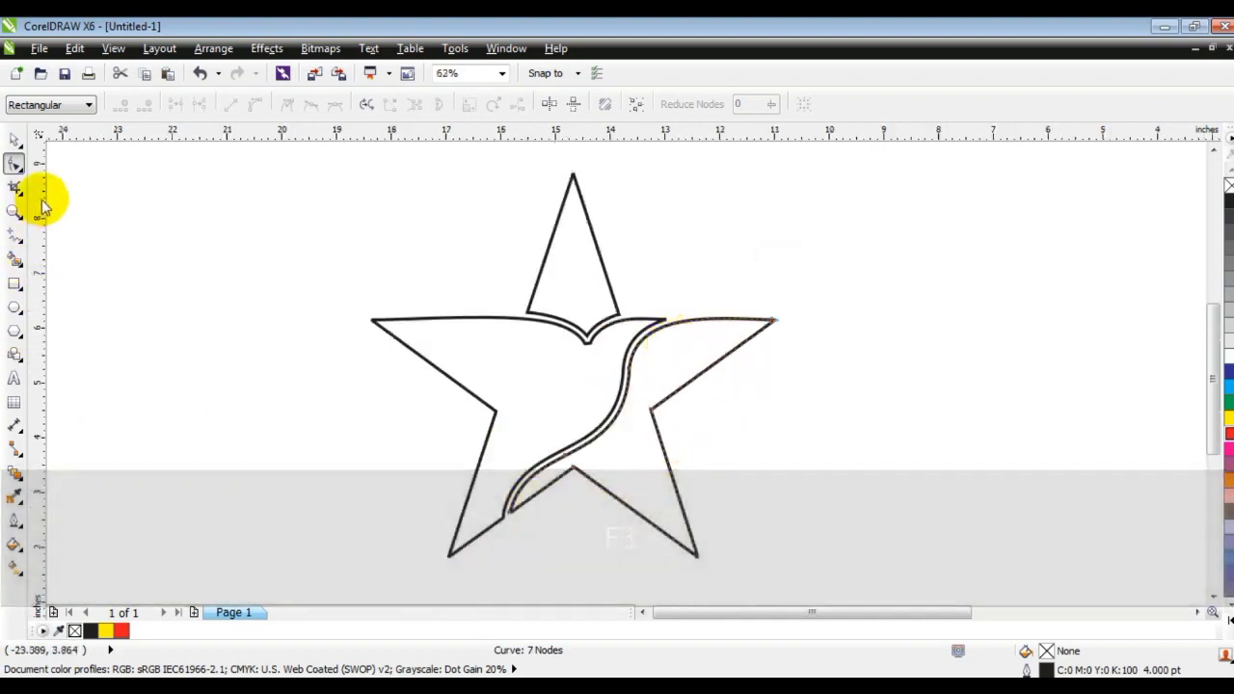
click(14, 141)
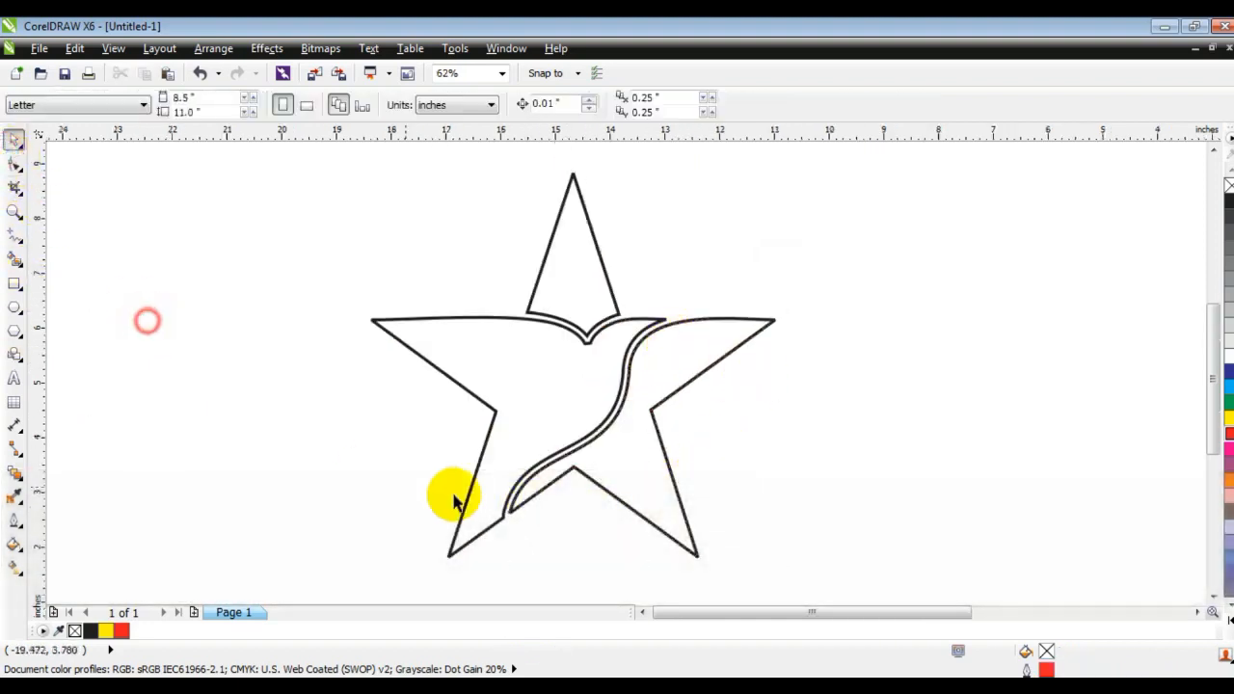
click(526, 407)
key(shift)
shift+click(576, 281)
click(121, 631)
key(ctrl+z)
click(686, 465)
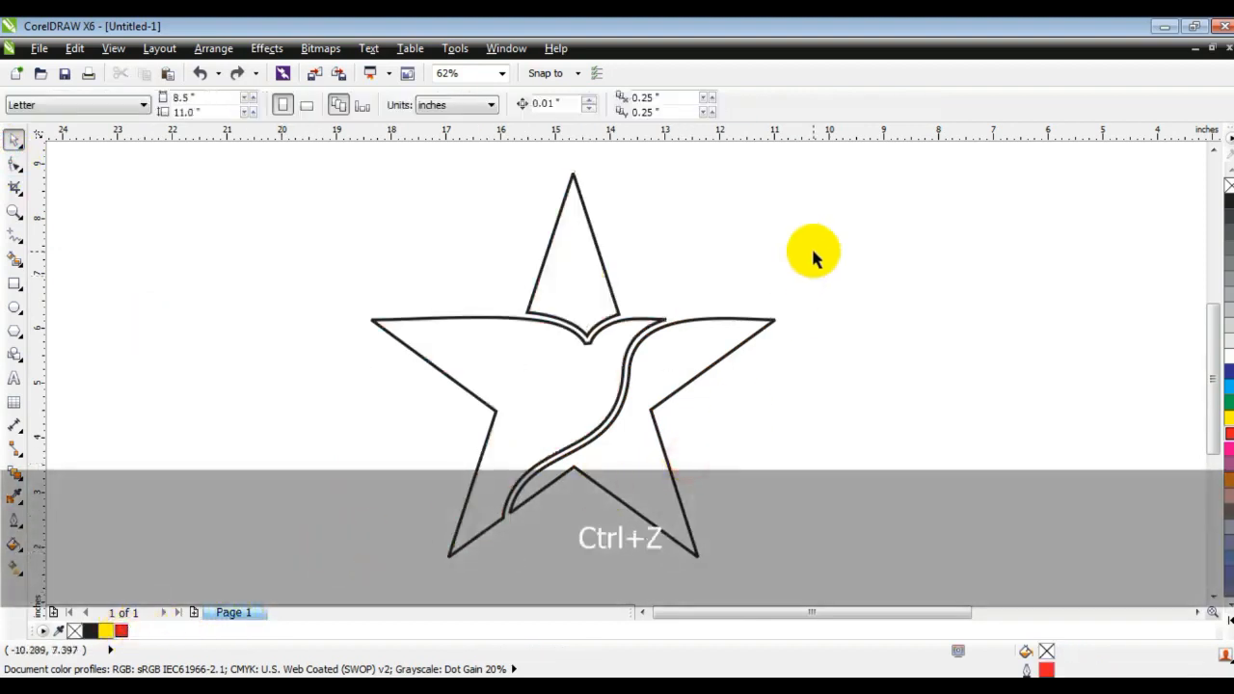
Draw a thin horizontal wedge about 2.1 in long inside the star's left arm, fill it black and remove its outline.
click(15, 212)
drag(328, 184, 482, 318)
drag(220, 236, 723, 489)
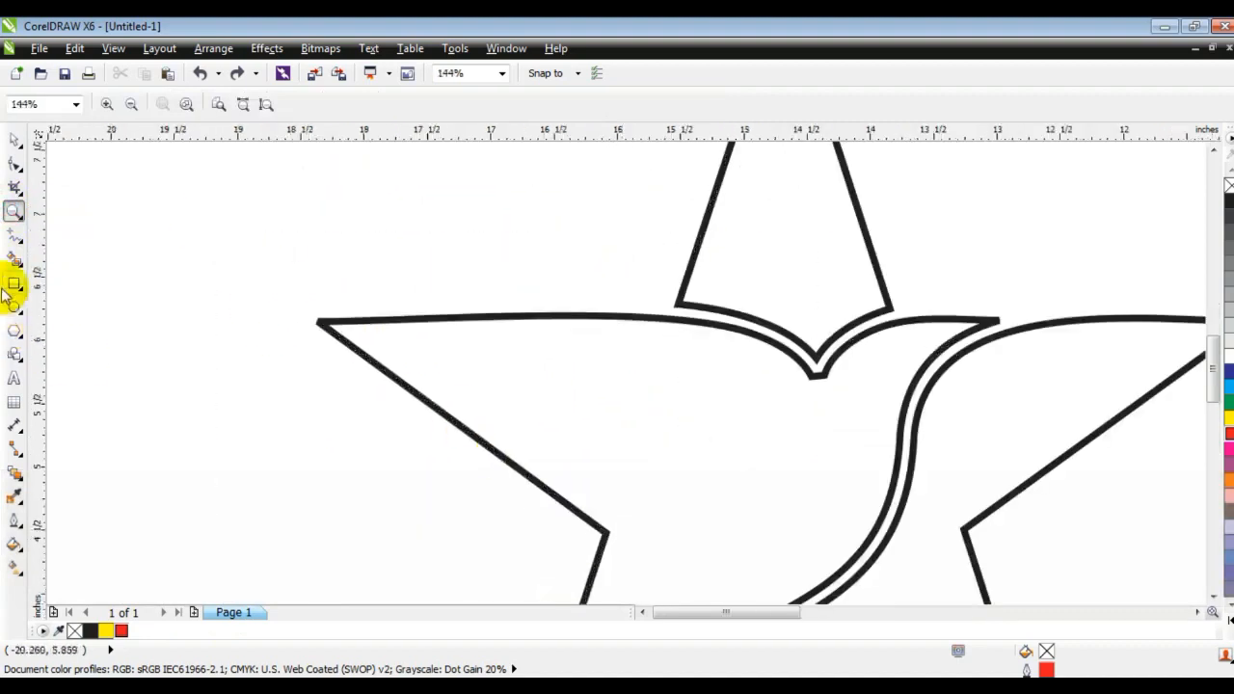
click(15, 237)
click(334, 353)
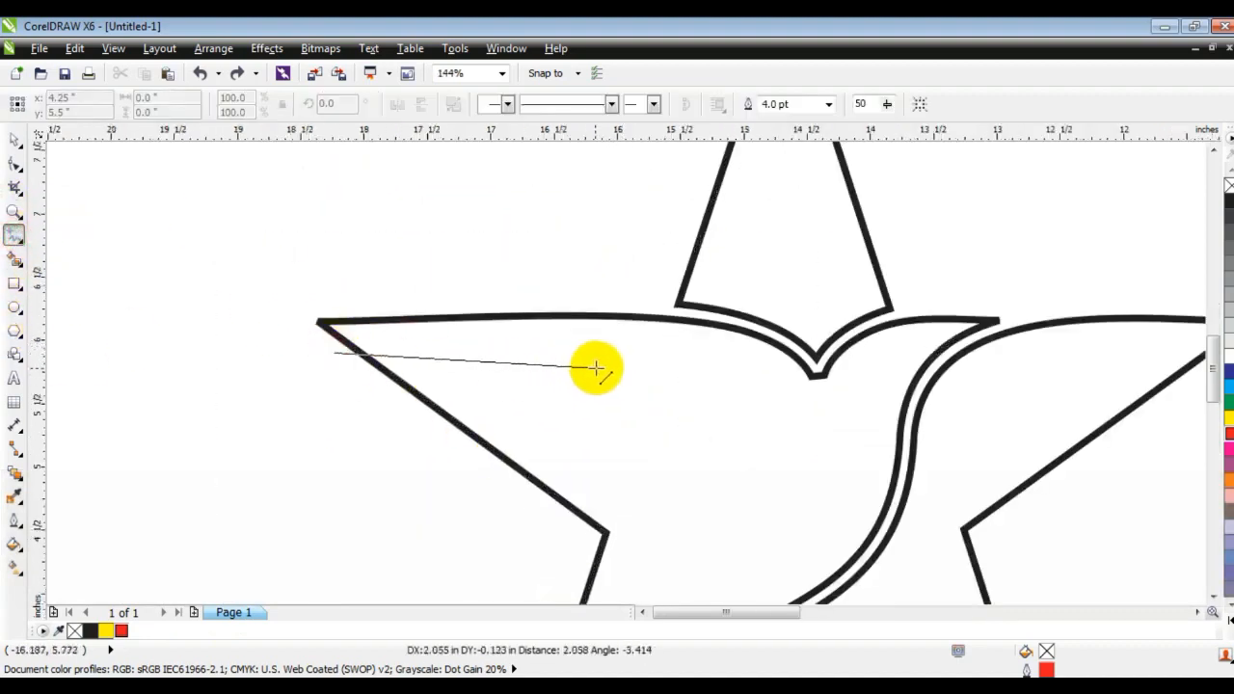
key(ctrl)
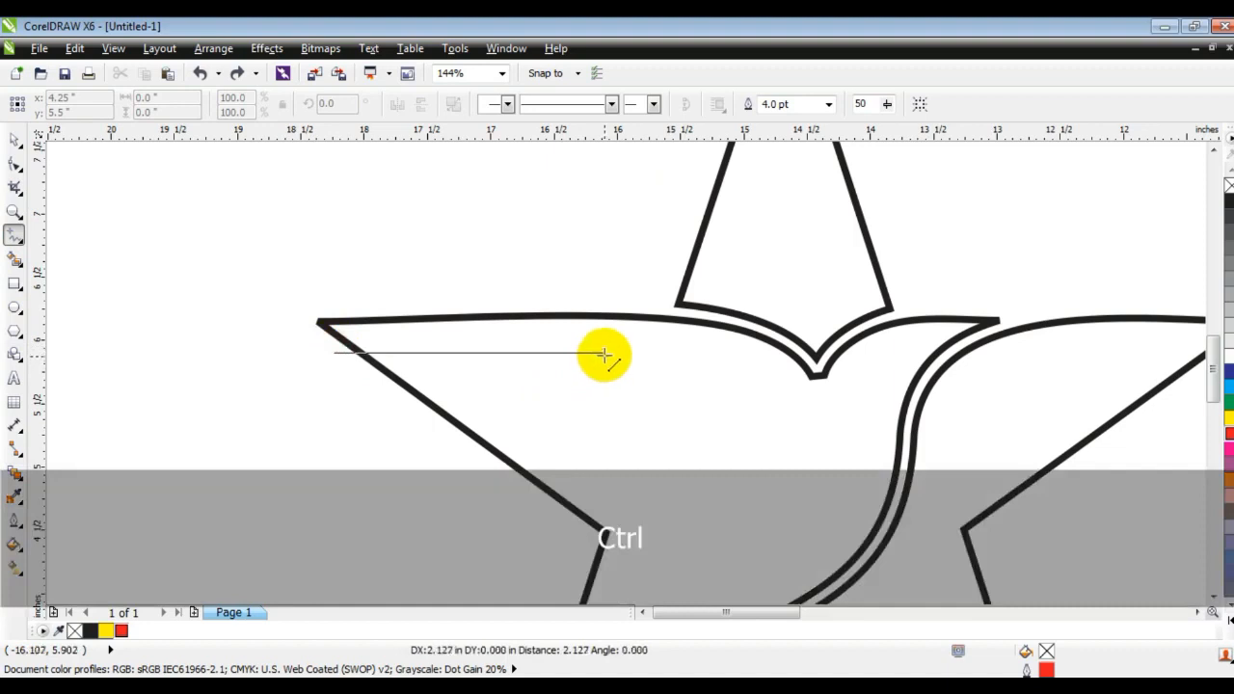
ctrl+click(605, 354)
click(605, 354)
click(362, 368)
click(15, 140)
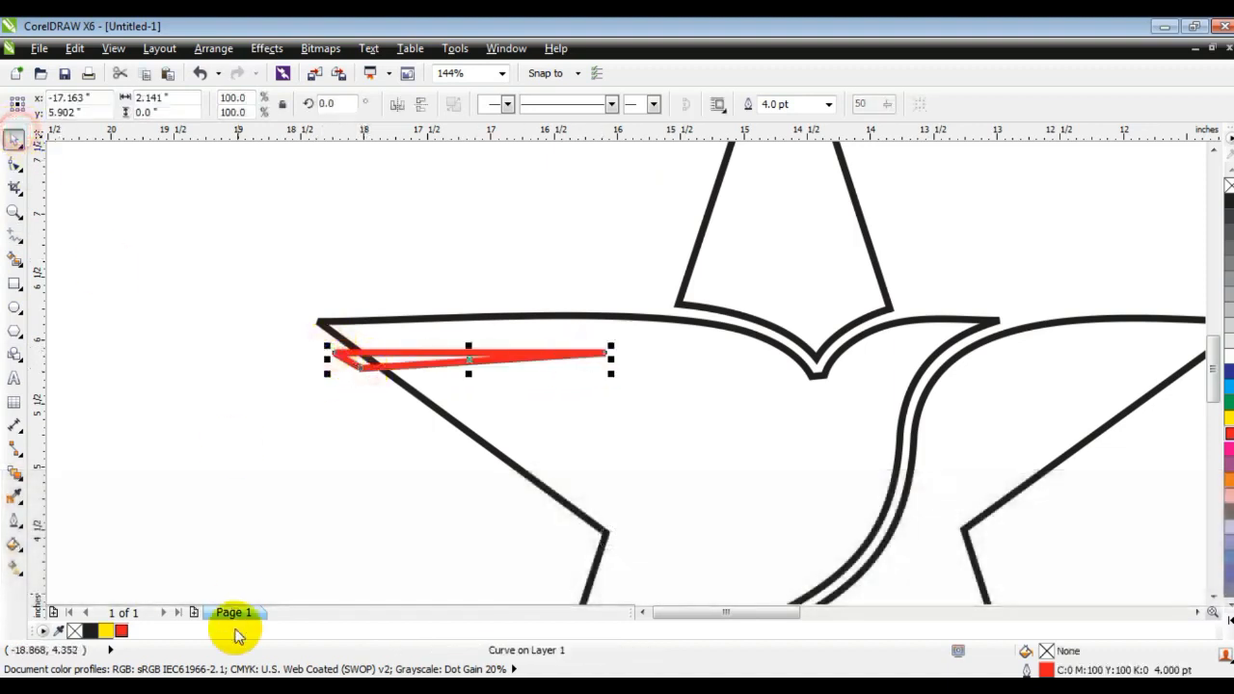
click(93, 632)
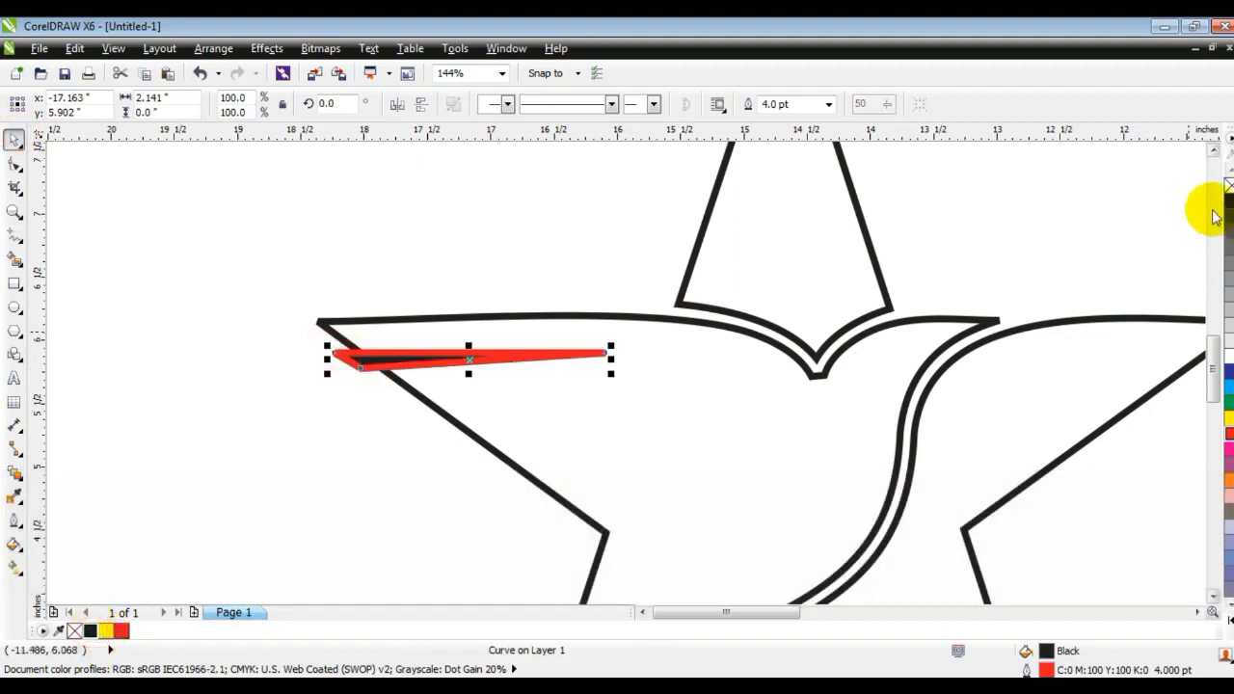
right_click(1229, 185)
Duplicate the wedge twice, each copy lower and further right, and weld the three wedges together.
drag(458, 358, 479, 416)
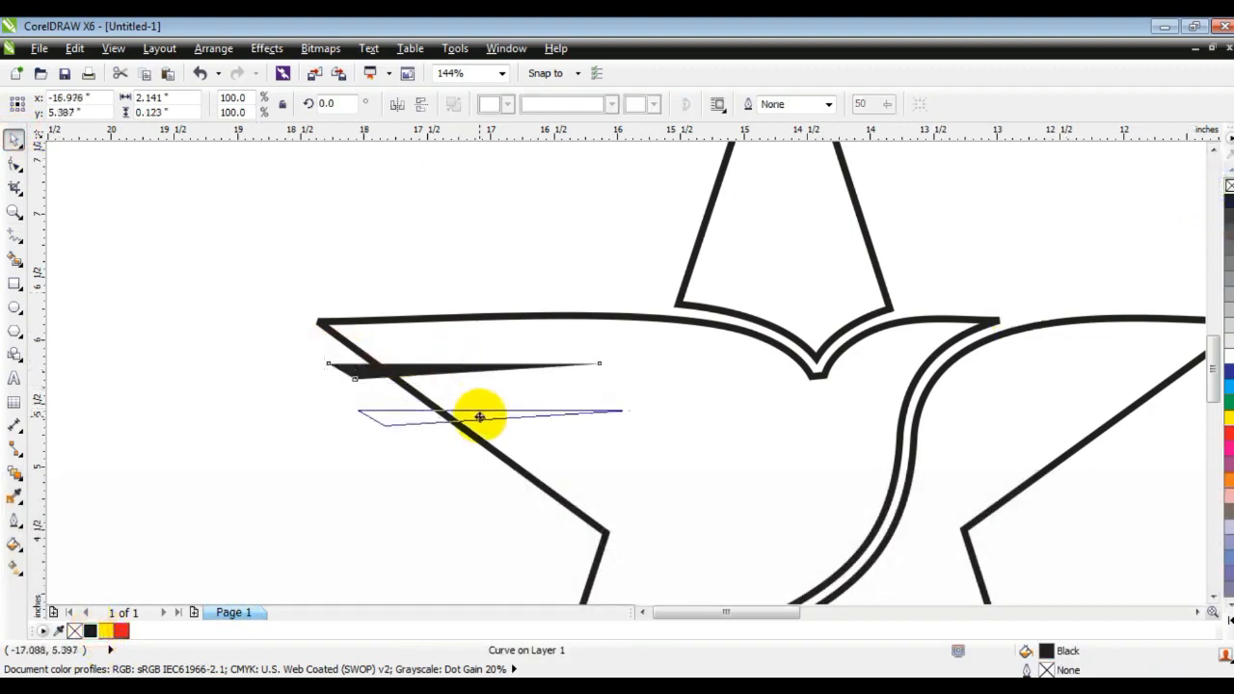
drag(480, 416, 511, 466)
shift+click(388, 403)
shift+click(372, 362)
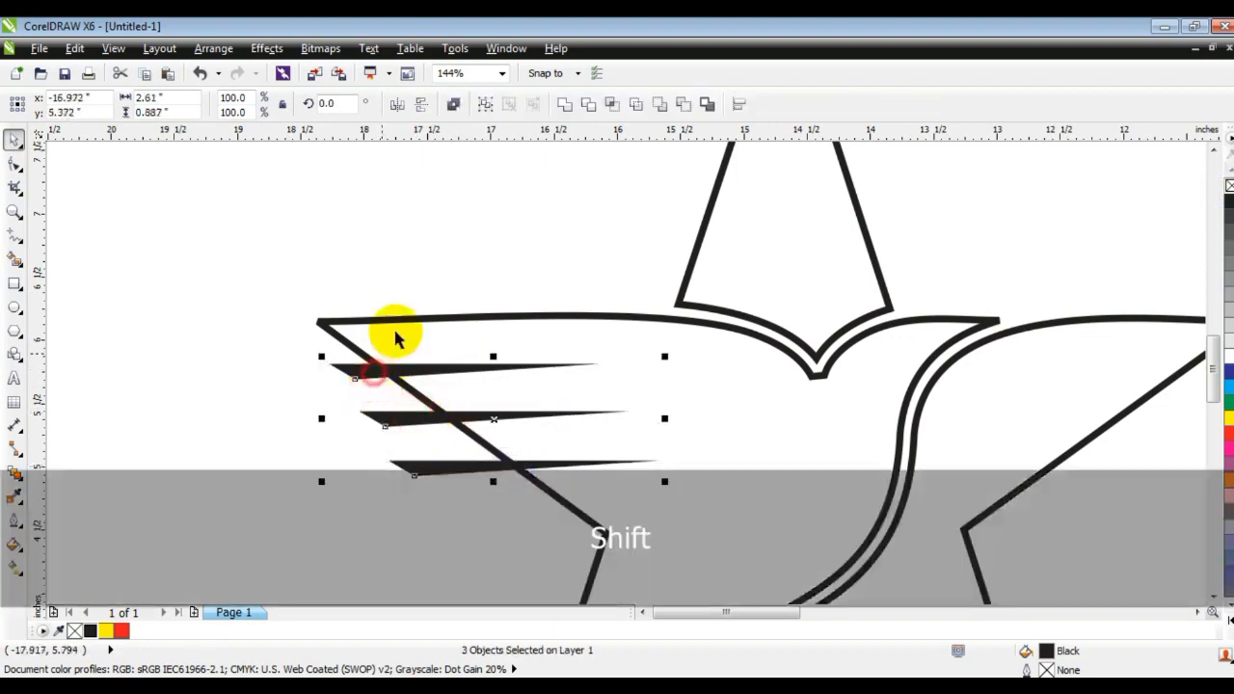
click(565, 104)
Trim the star's left arm with the welded wedges.
shift+click(515, 317)
click(591, 108)
key(F3)
key(Escape)
Move and rotate the welded wedges diagonally across the star's top point.
drag(377, 414, 289, 261)
click(294, 262)
drag(421, 279, 549, 261)
Trim the star's top point with the wedges, then delete the wedges.
shift+click(581, 296)
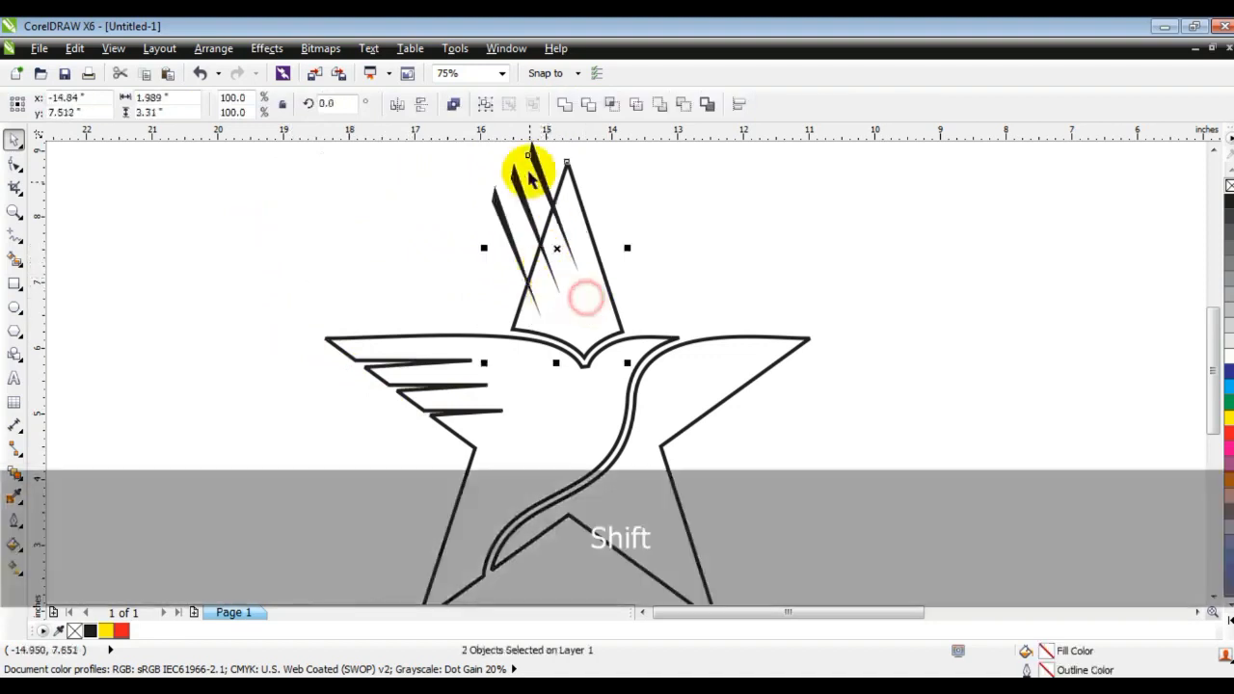
click(588, 107)
key(Escape)
click(506, 192)
key(Delete)
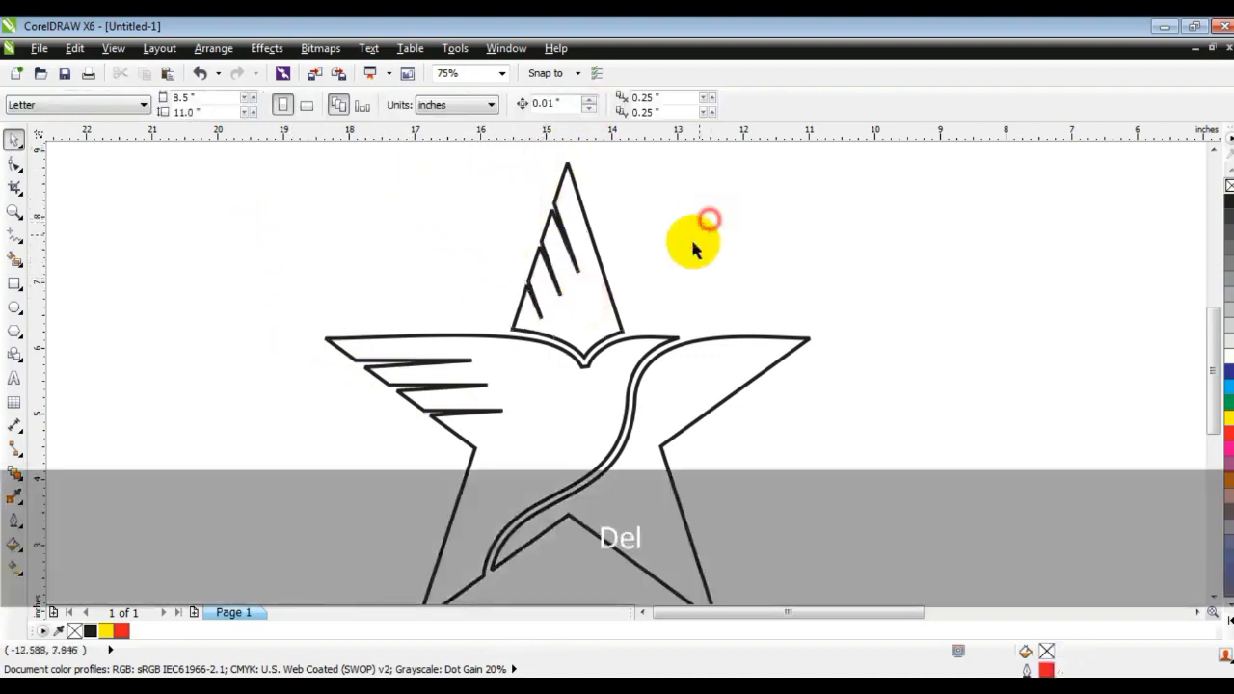
Draw a square about 11.36 in wide enclosing the whole star.
key(F3)
key(Escape)
click(829, 343)
drag(813, 186, 350, 582)
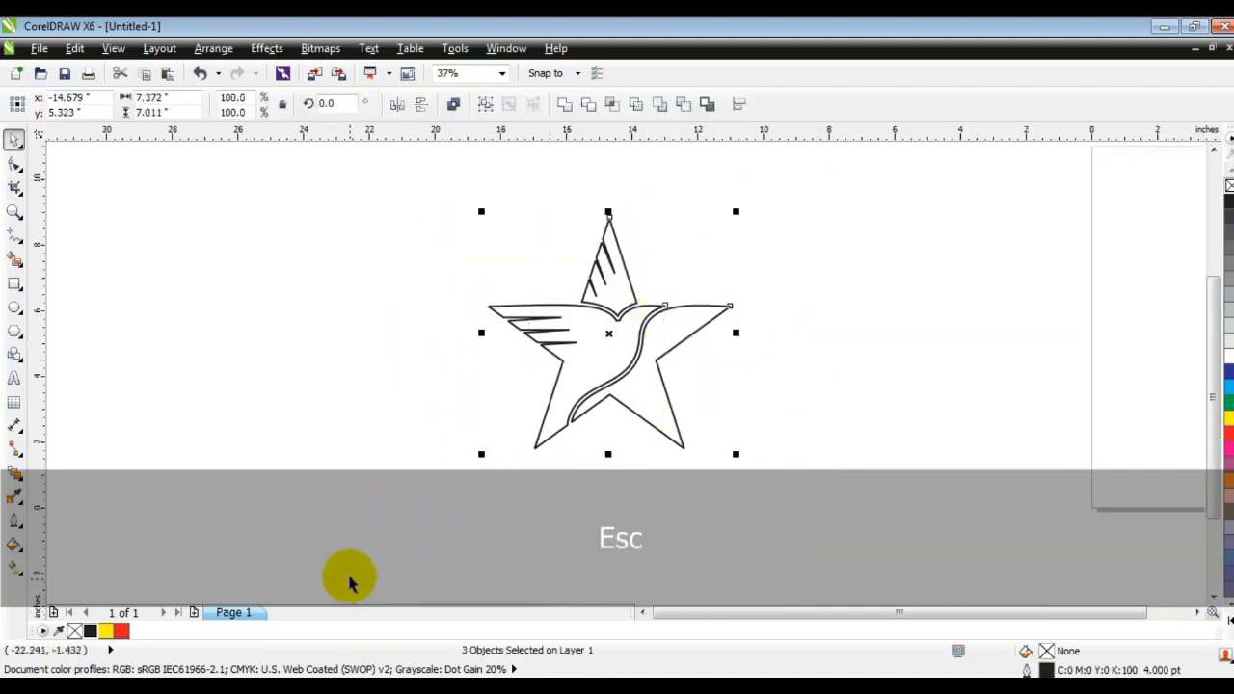
key(shift+F2)
key(Escape)
click(498, 393)
click(110, 353)
click(18, 287)
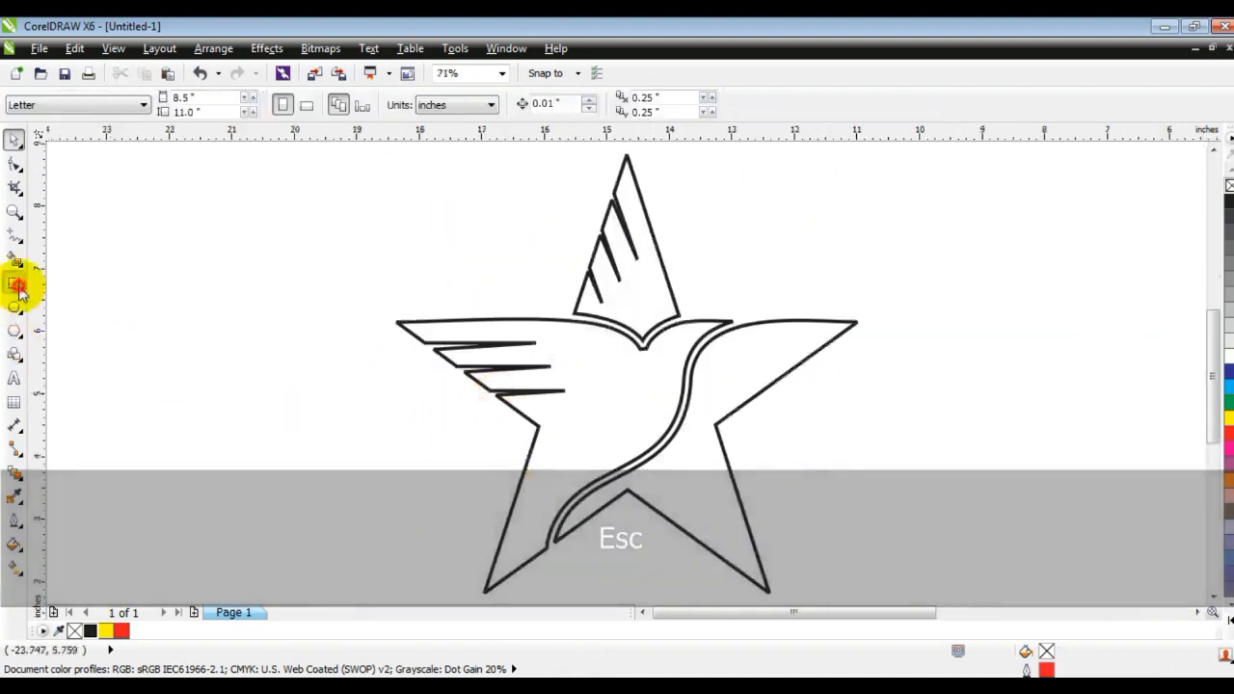
key(F3)
drag(366, 194, 739, 511)
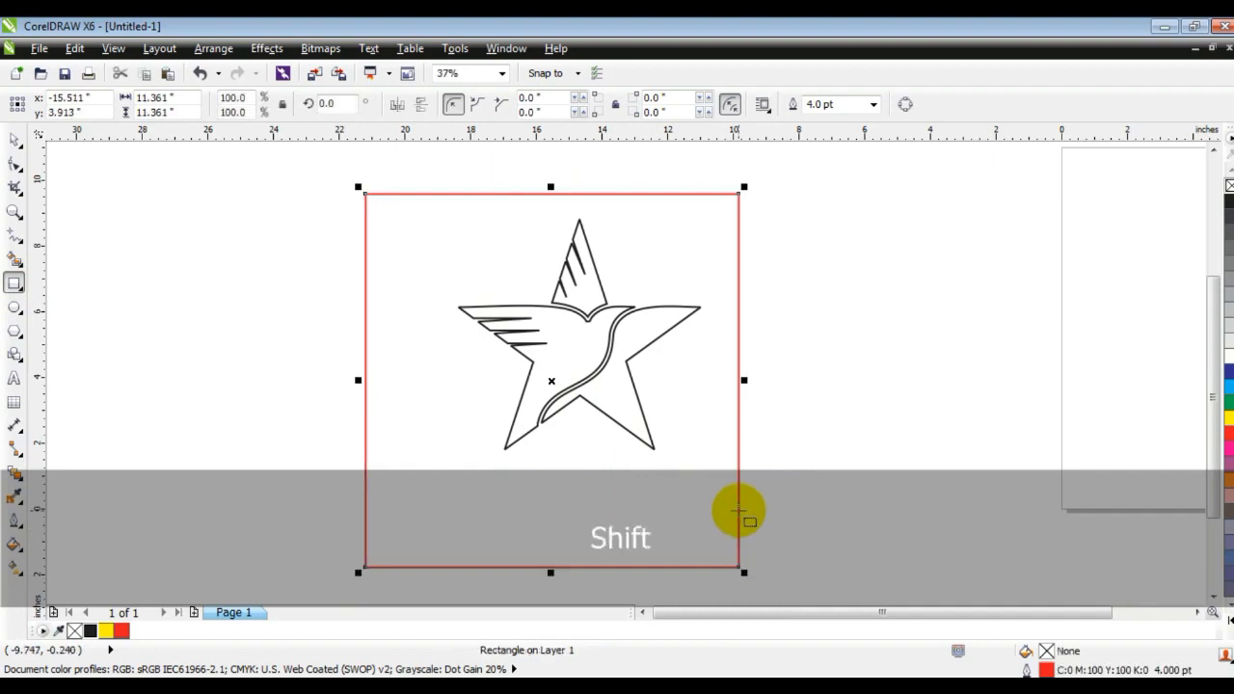
Fill the square black.
key(shift+F2)
click(14, 140)
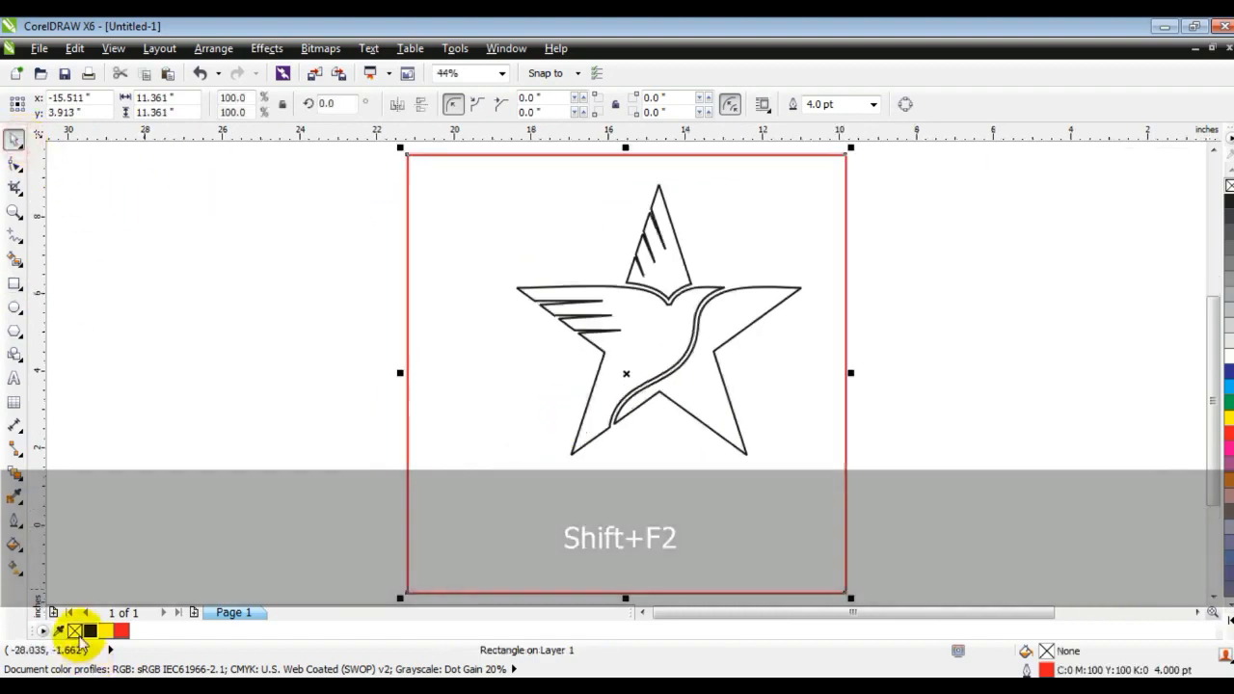
click(91, 632)
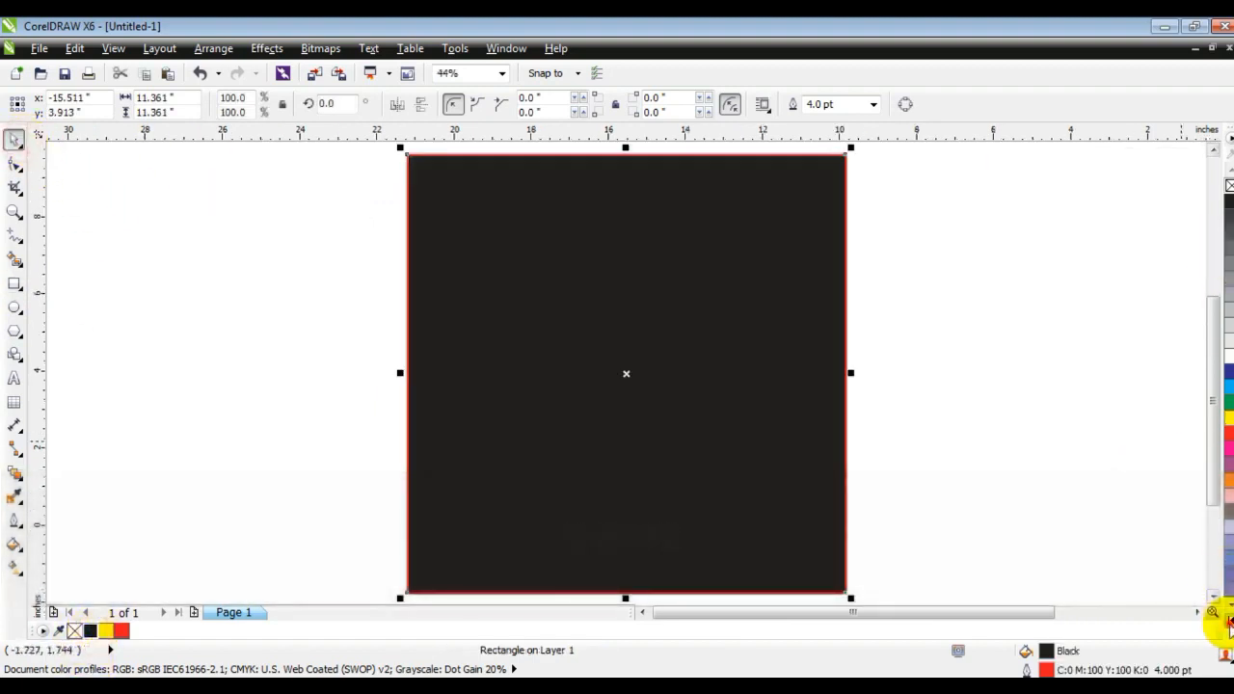
Remove the square's outline and send it behind the star.
click(1230, 623)
click(1226, 186)
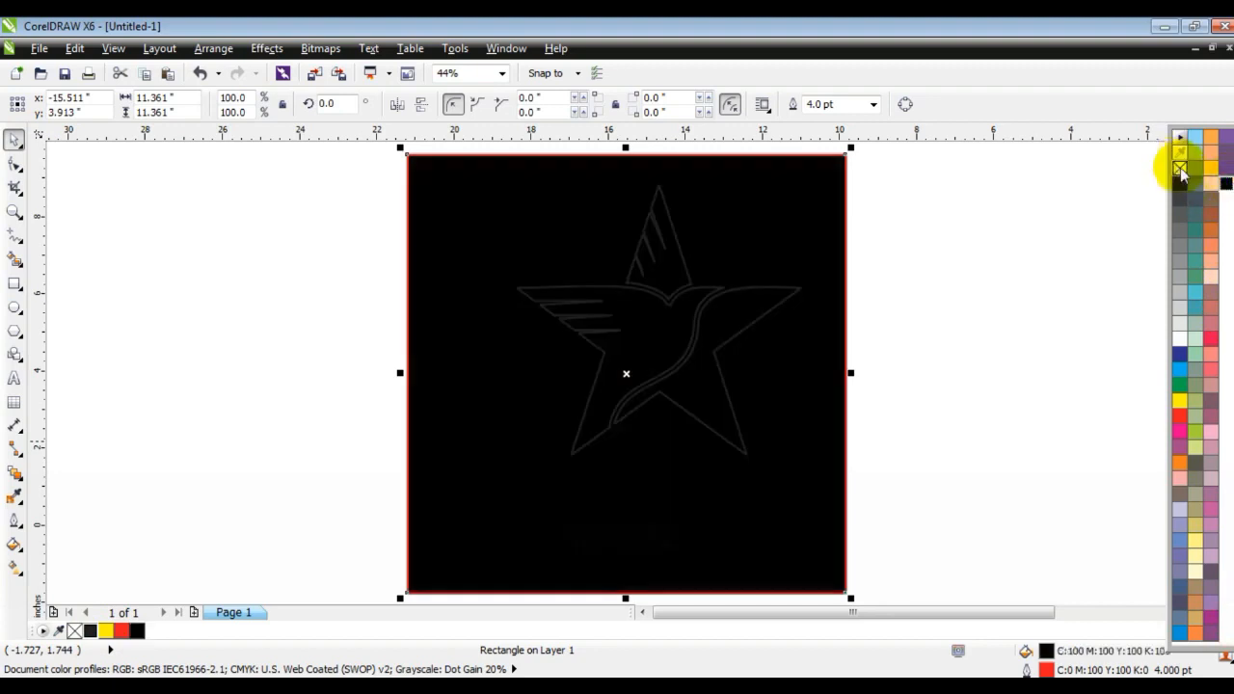
right_click(1181, 169)
key(shift+Page_Down)
Select the star pieces and fill them white.
drag(917, 160, 463, 502)
click(1223, 357)
drag(651, 349, 623, 372)
click(911, 391)
click(586, 354)
shift+click(620, 295)
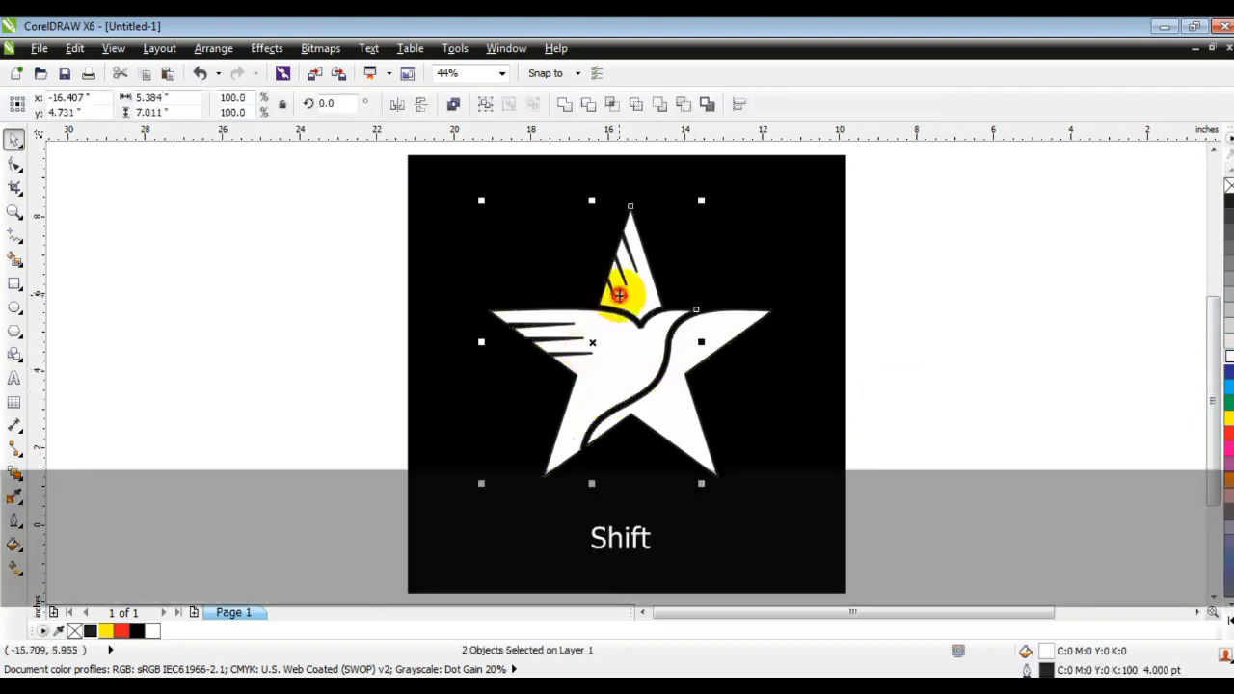
click(564, 103)
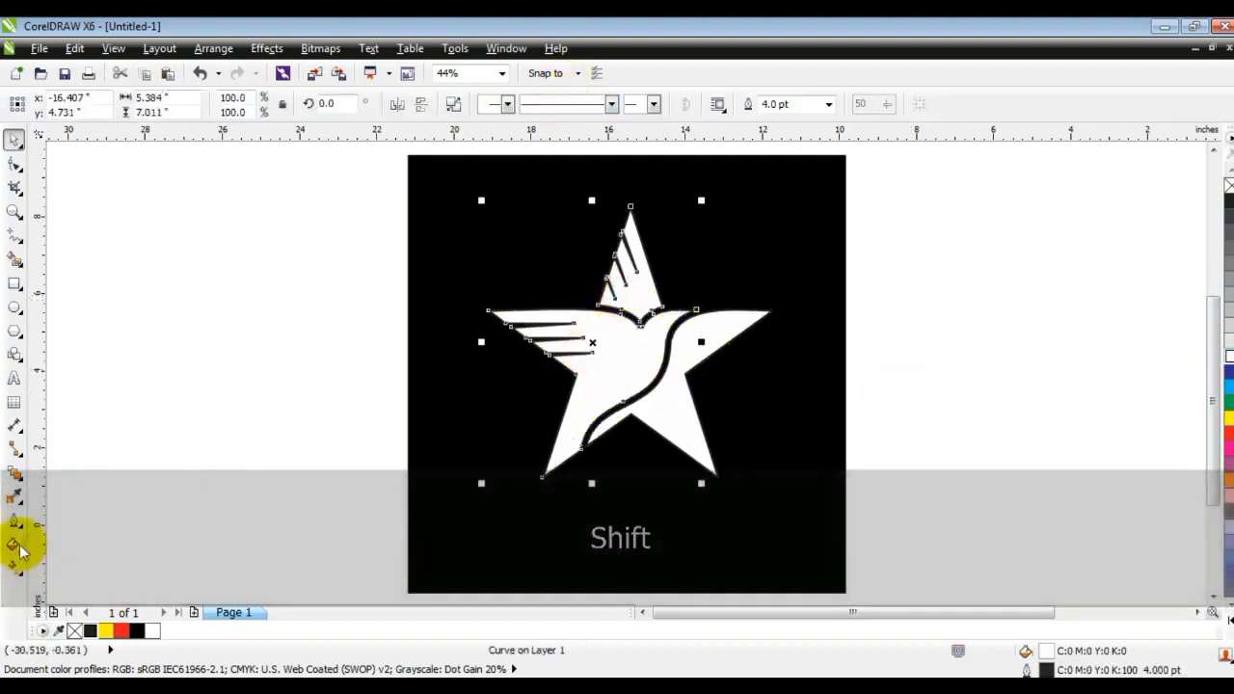
key(ctrl+z)
Apply the Cylinder - Gold 01 fountain fill to the star's upper-left pieces and angle the gradient diagonally toward the lower-left point.
click(586, 345)
shift+click(628, 298)
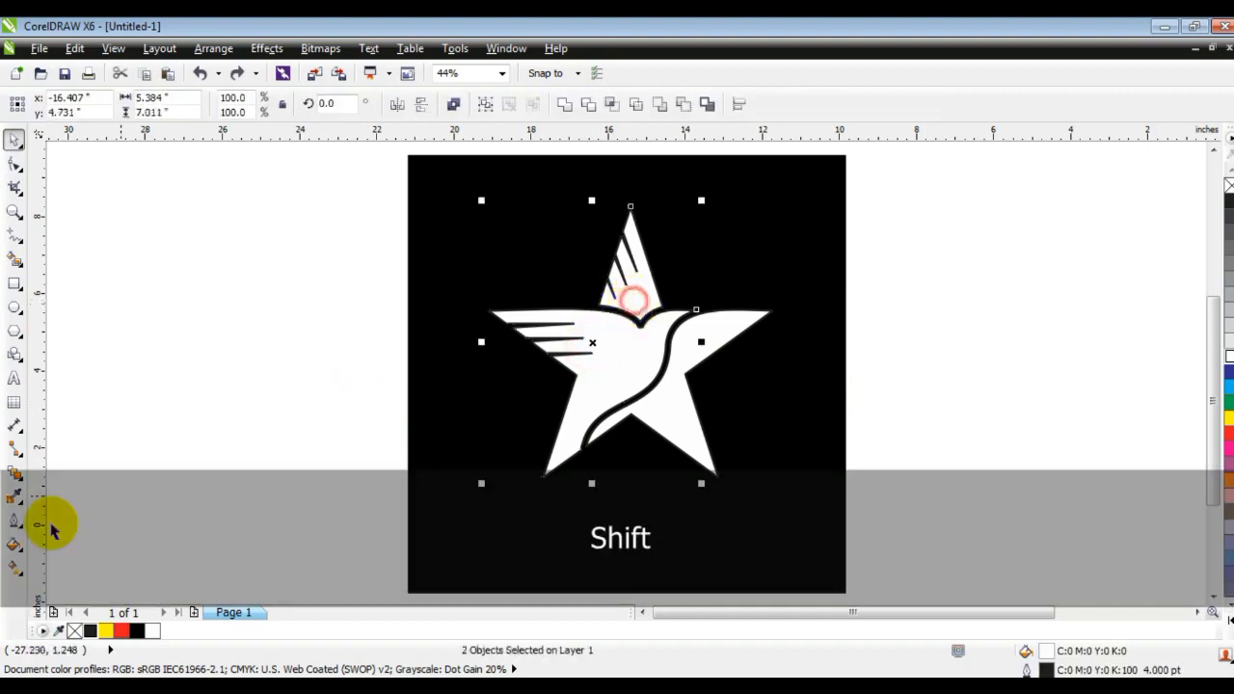
click(16, 562)
click(83, 433)
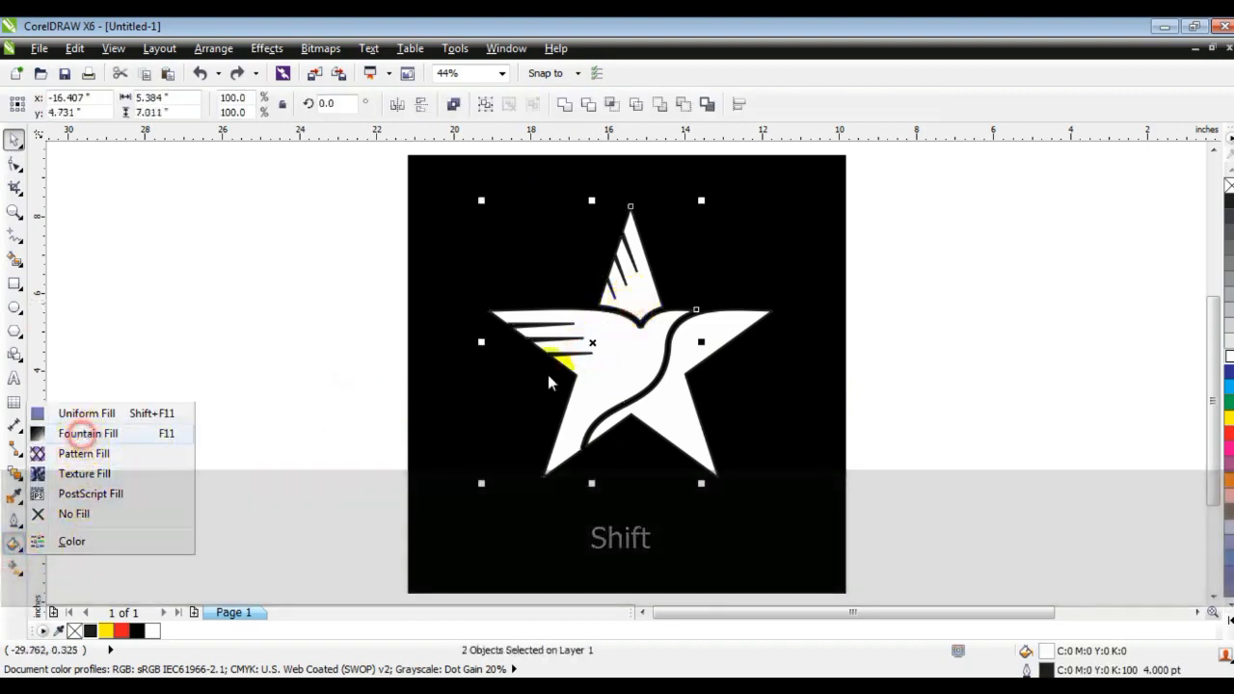
click(558, 213)
click(593, 472)
scroll(584, 434, down, 8)
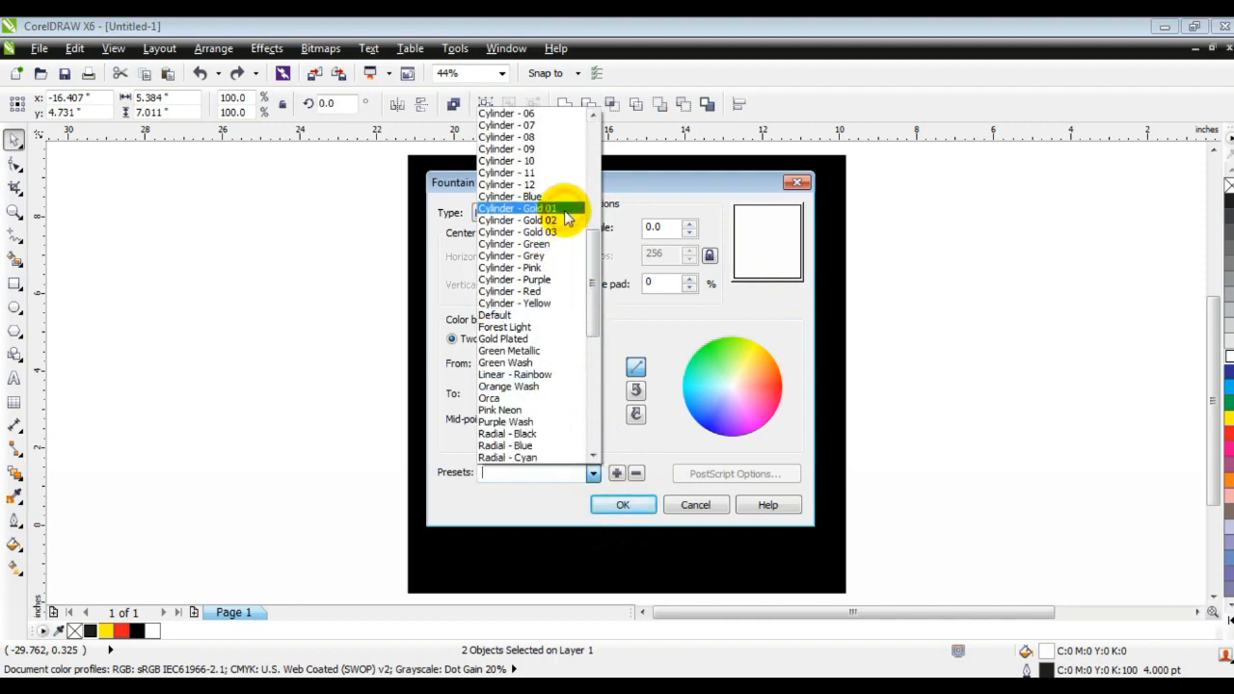
click(565, 209)
click(629, 506)
key(g)
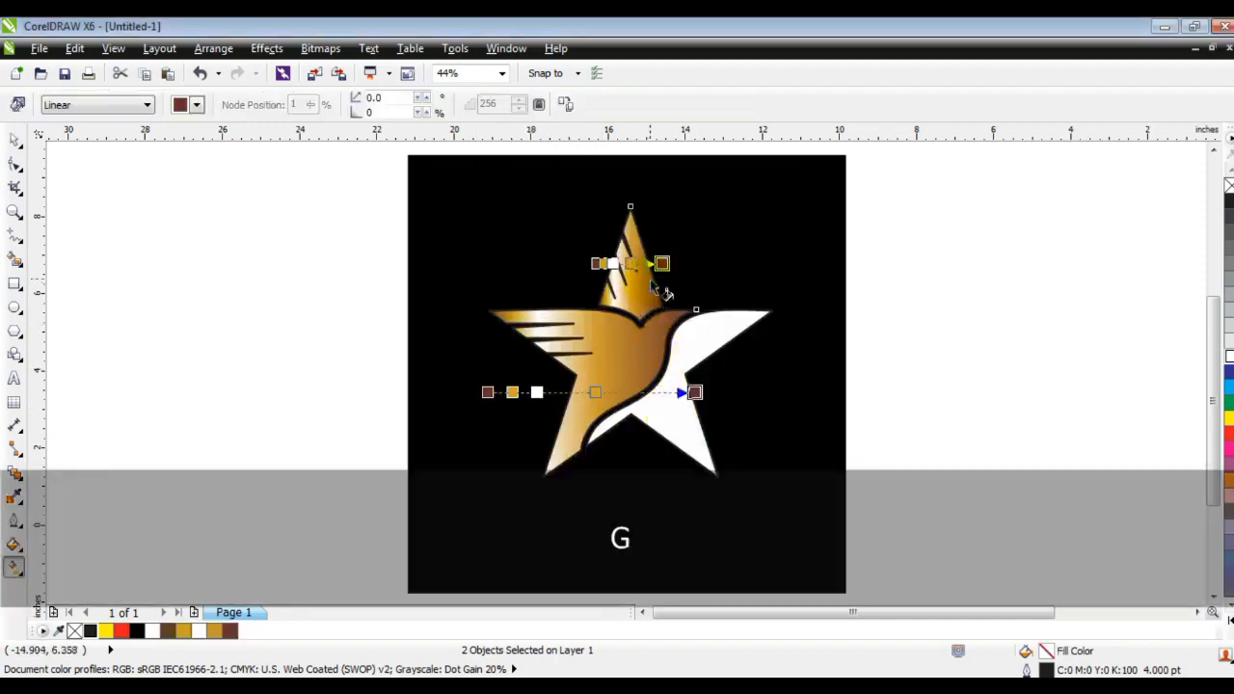
drag(649, 280, 553, 469)
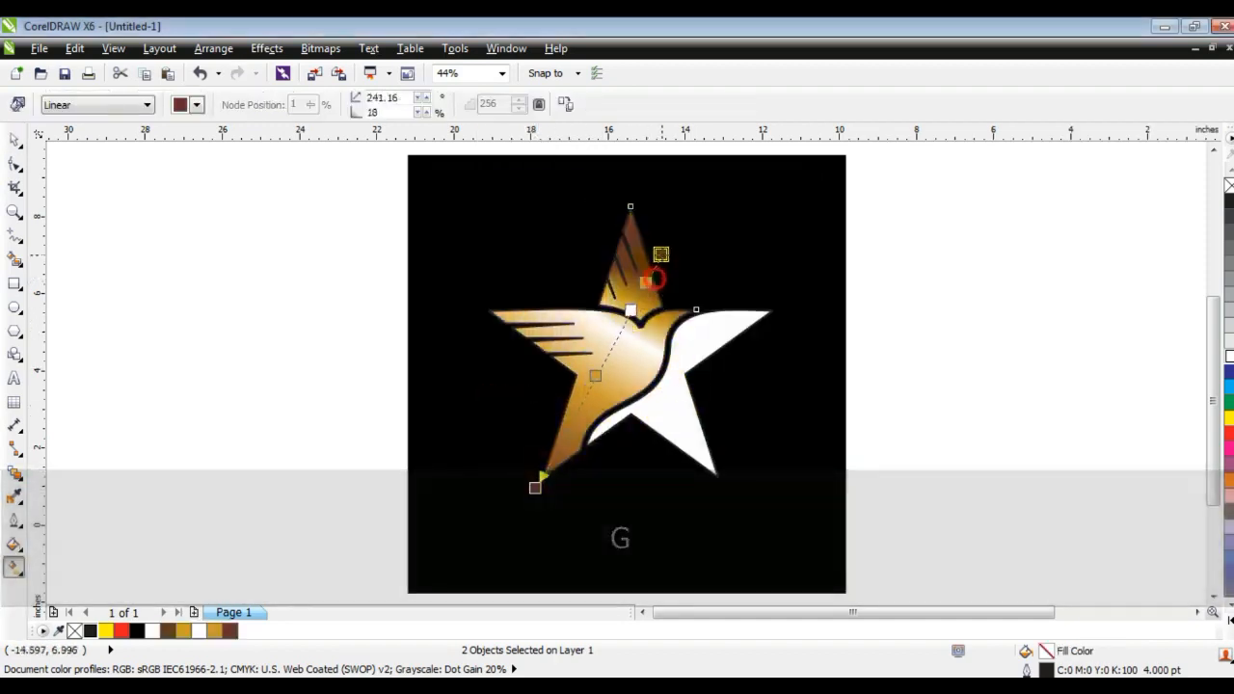
Fine-tune the gold gradient handle, then fill the lower-right star piece with a linear Conical - Silver fountain fill angled diagonally.
drag(652, 278, 661, 251)
click(698, 469)
click(15, 545)
click(93, 434)
click(593, 473)
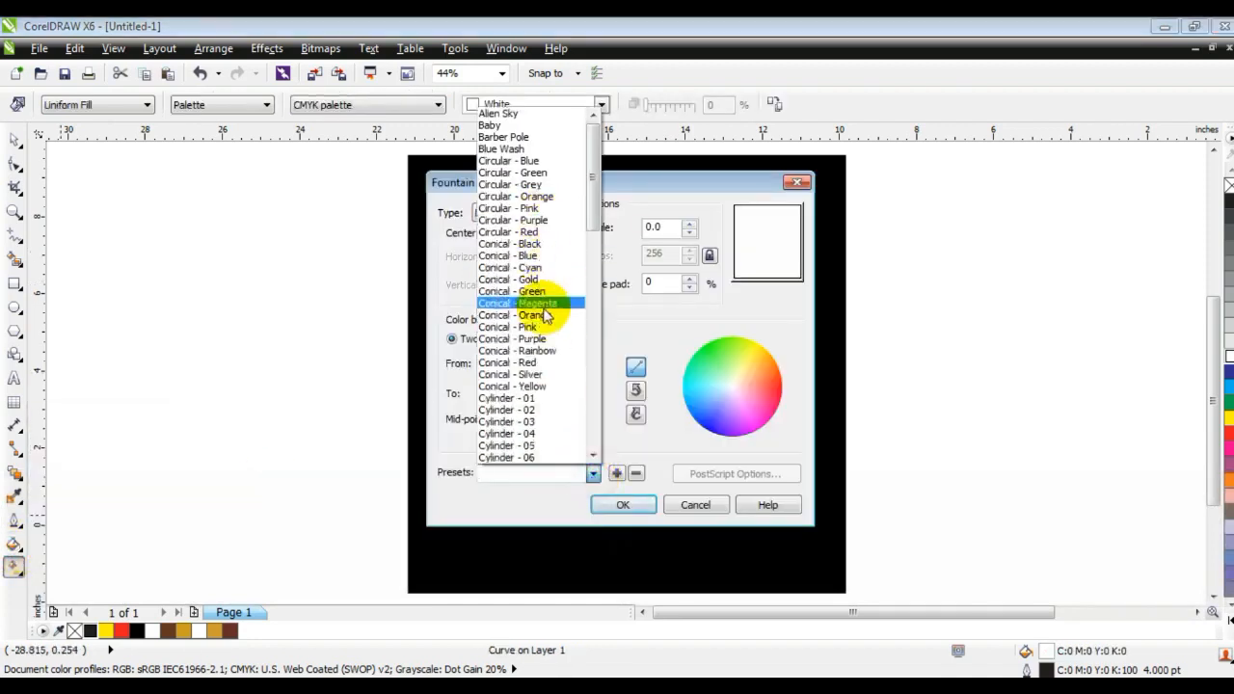
click(535, 375)
click(497, 213)
click(499, 230)
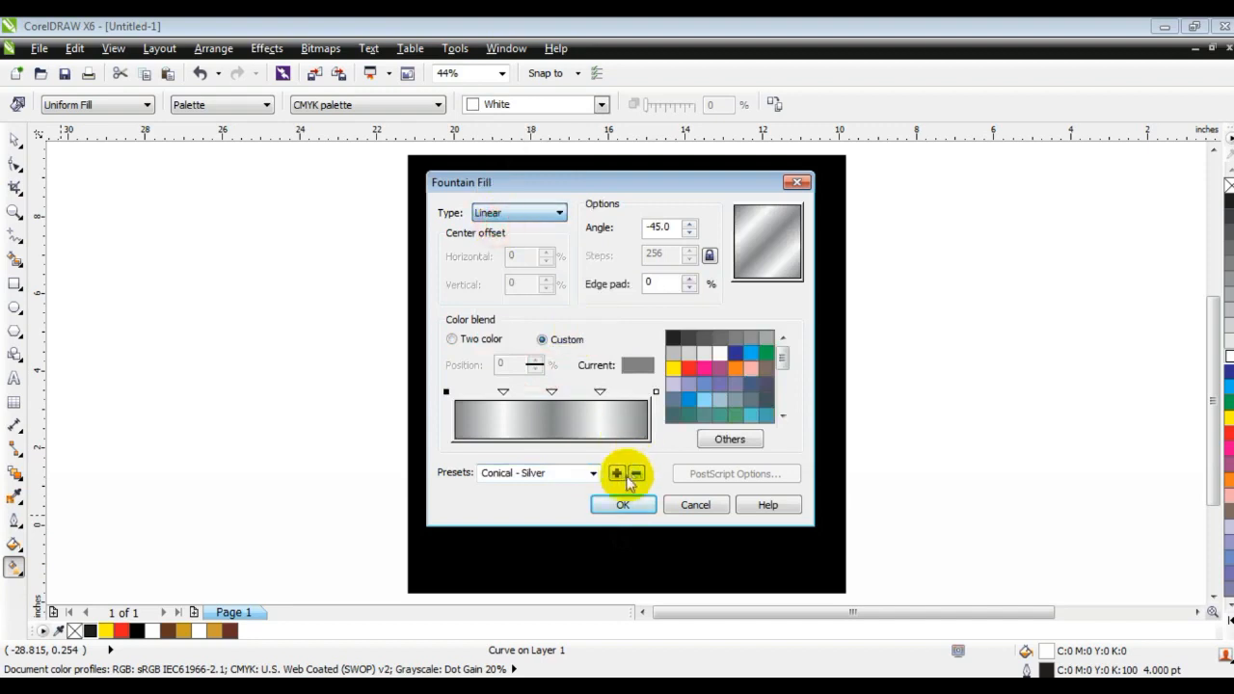
click(623, 504)
drag(706, 310, 588, 453)
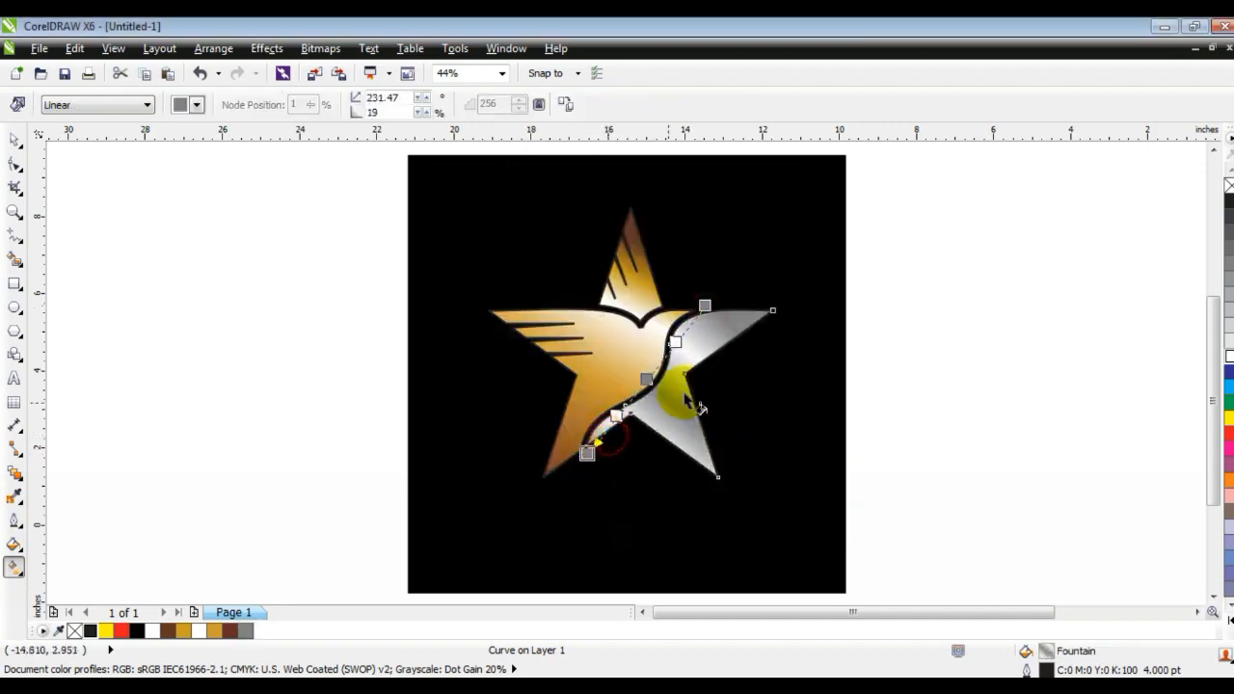
drag(705, 306, 730, 278)
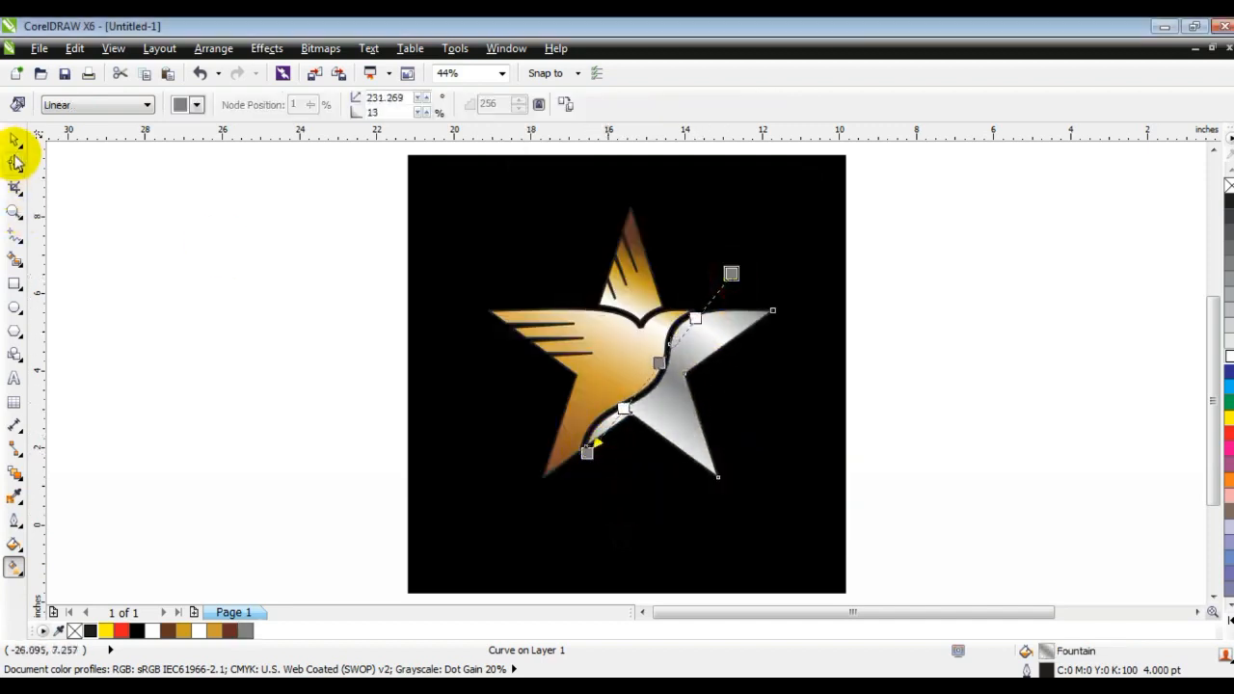
Zoom to the logo's background square and preview the finished logo full screen.
click(15, 140)
drag(305, 181, 809, 536)
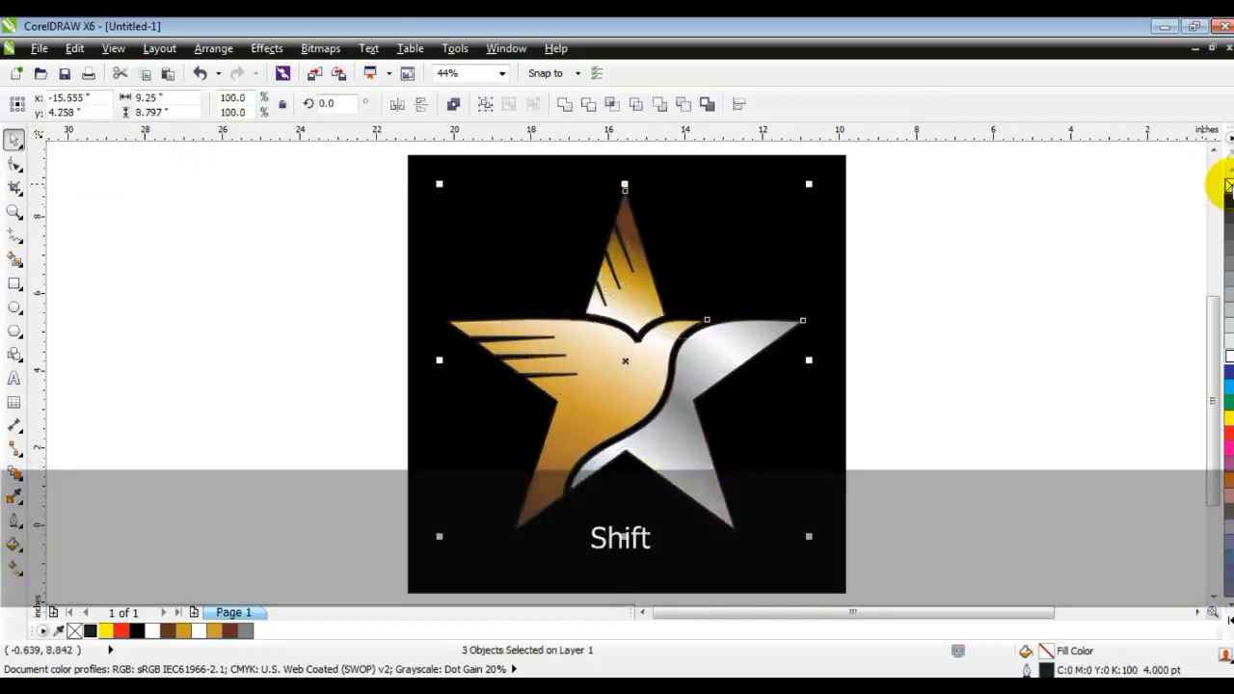
click(1089, 293)
click(739, 433)
key(shift+F2)
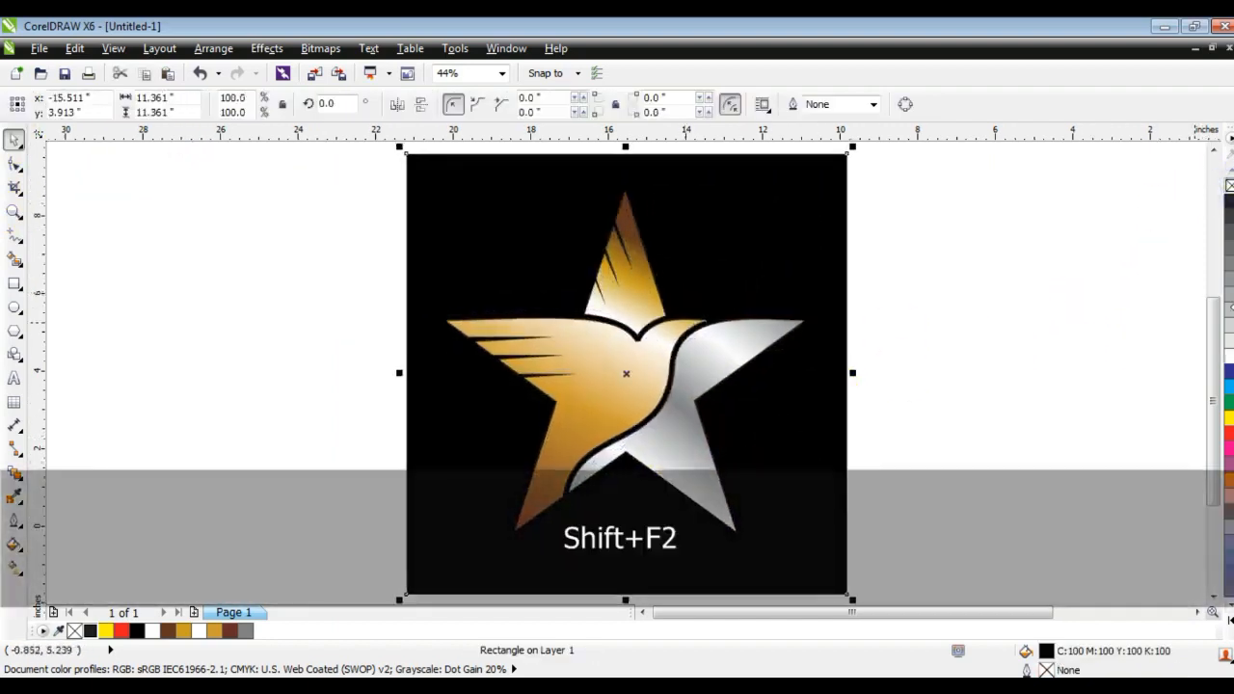
key(F9)
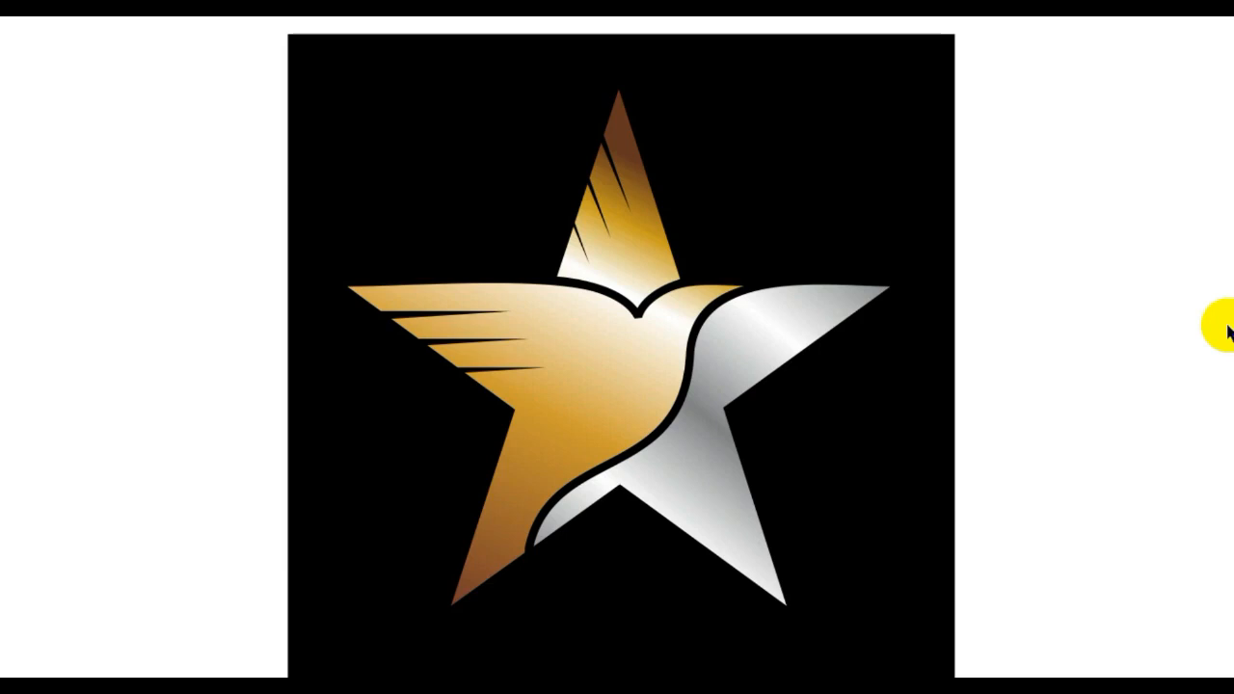
click(1180, 336)
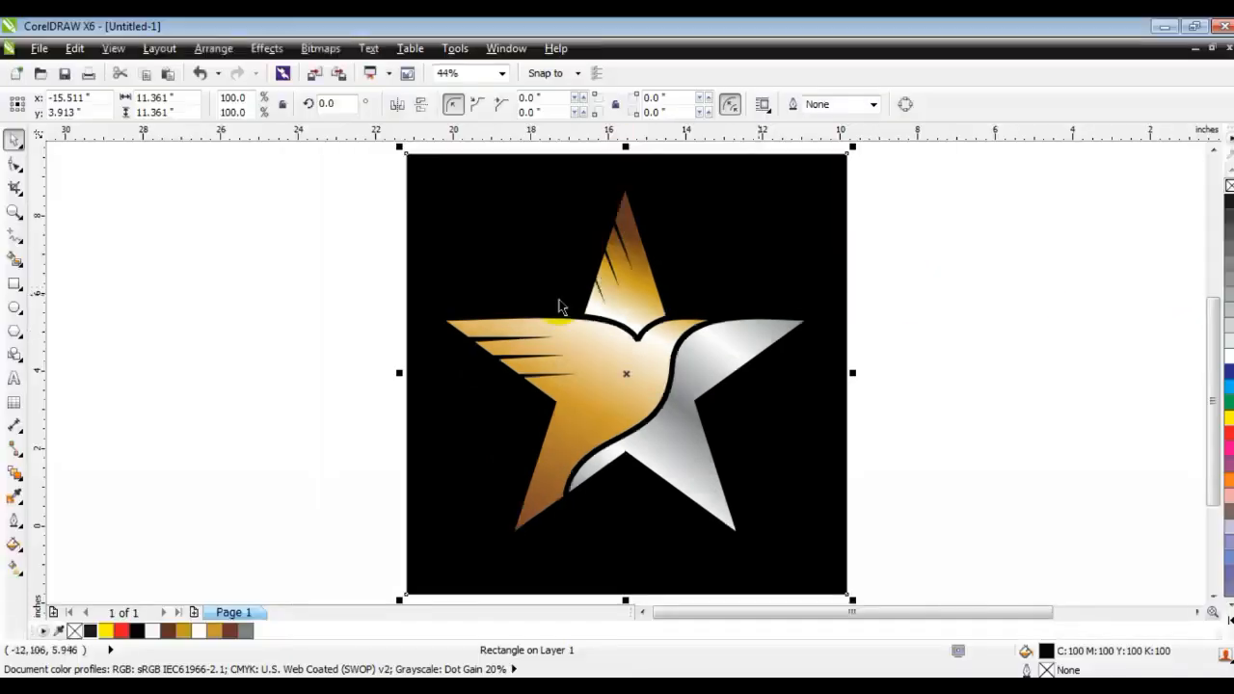